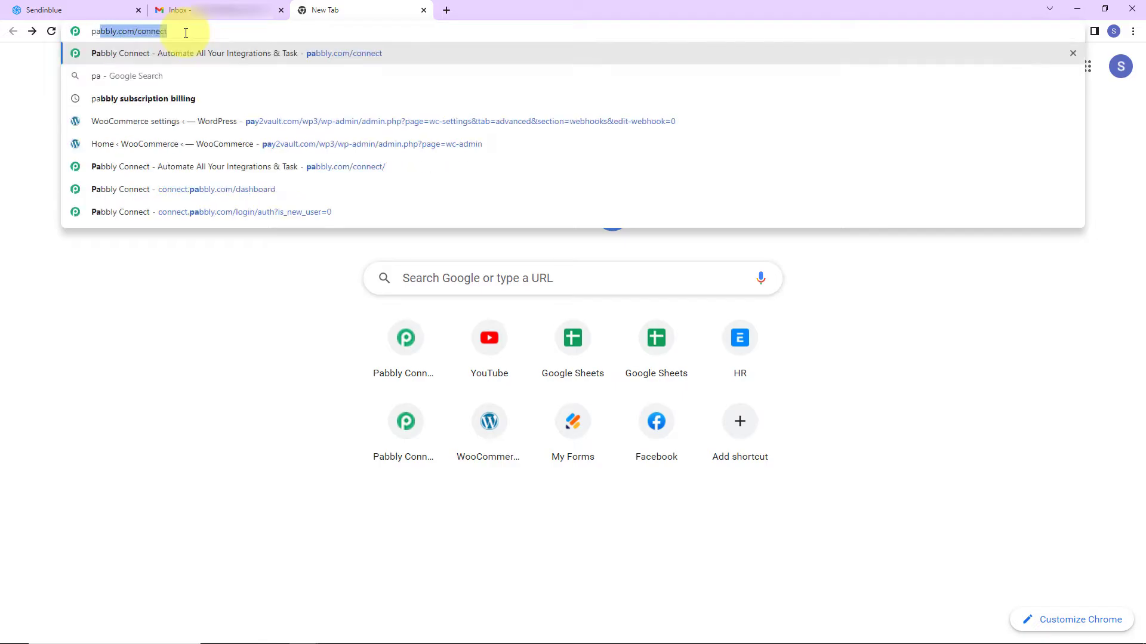
Load the Pabbly website, sign in, and launch Pabbly Connect from All Apps
key(Return)
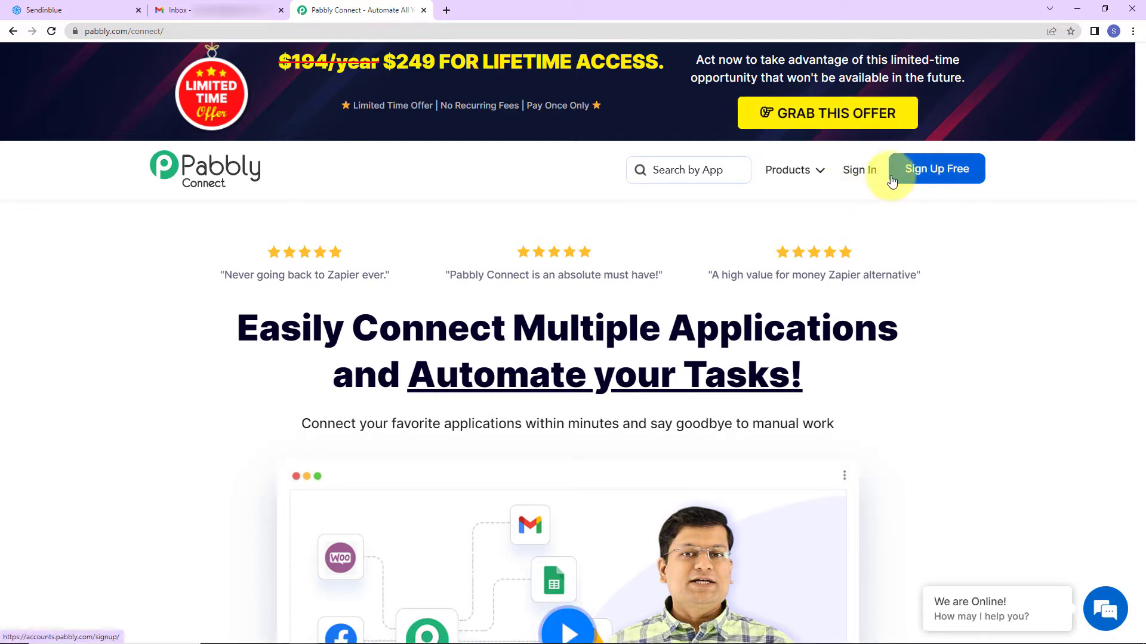
click(859, 177)
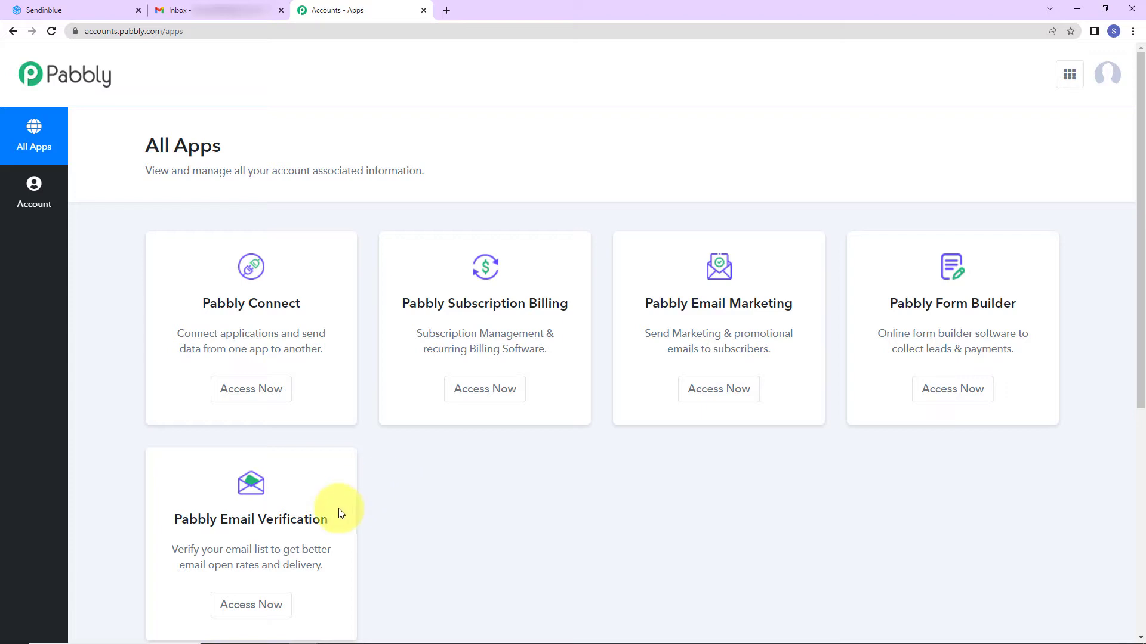
click(258, 396)
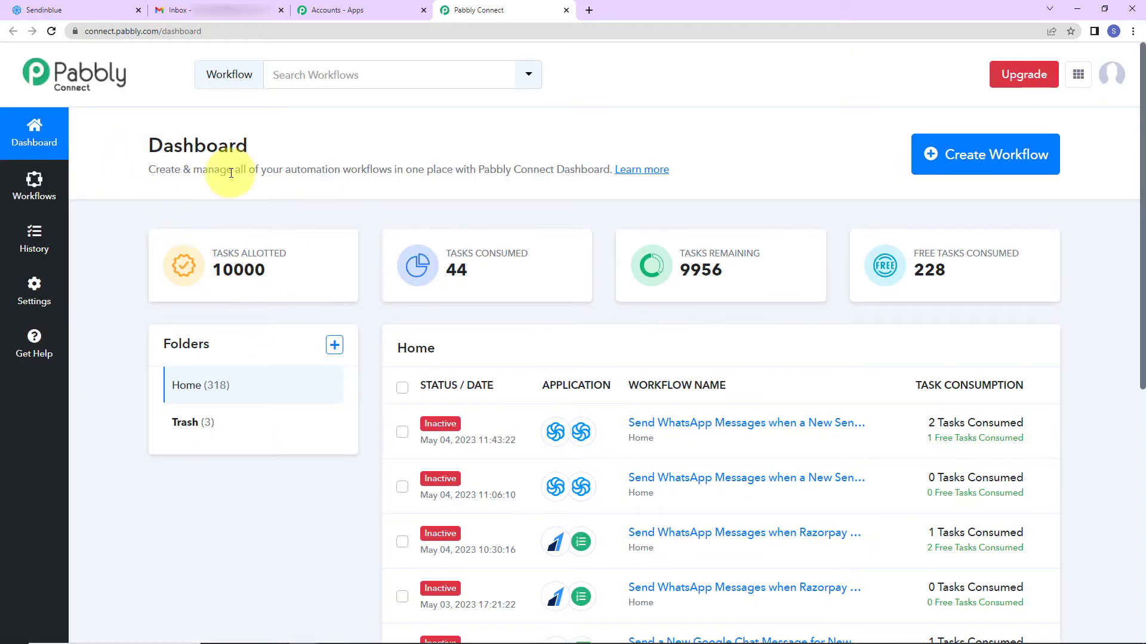
click(976, 163)
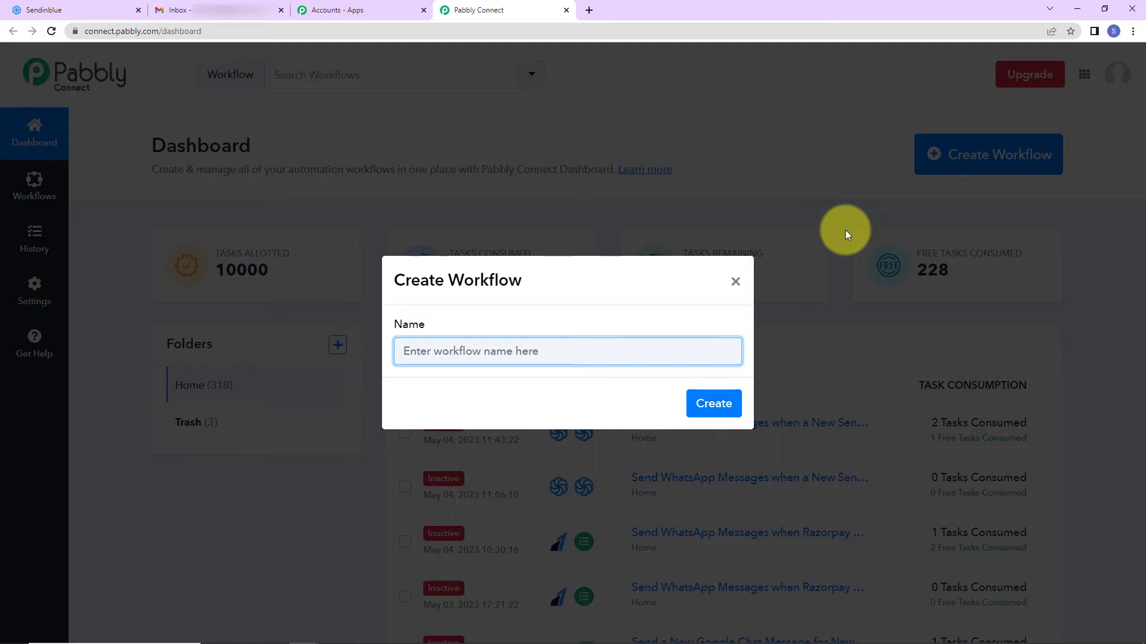
Name the workflow 'Send Email Notification when a New SendinBlue Contact is Added to List' and create it
text(ail Notification when a New SendinBlue Contact is Added to List)
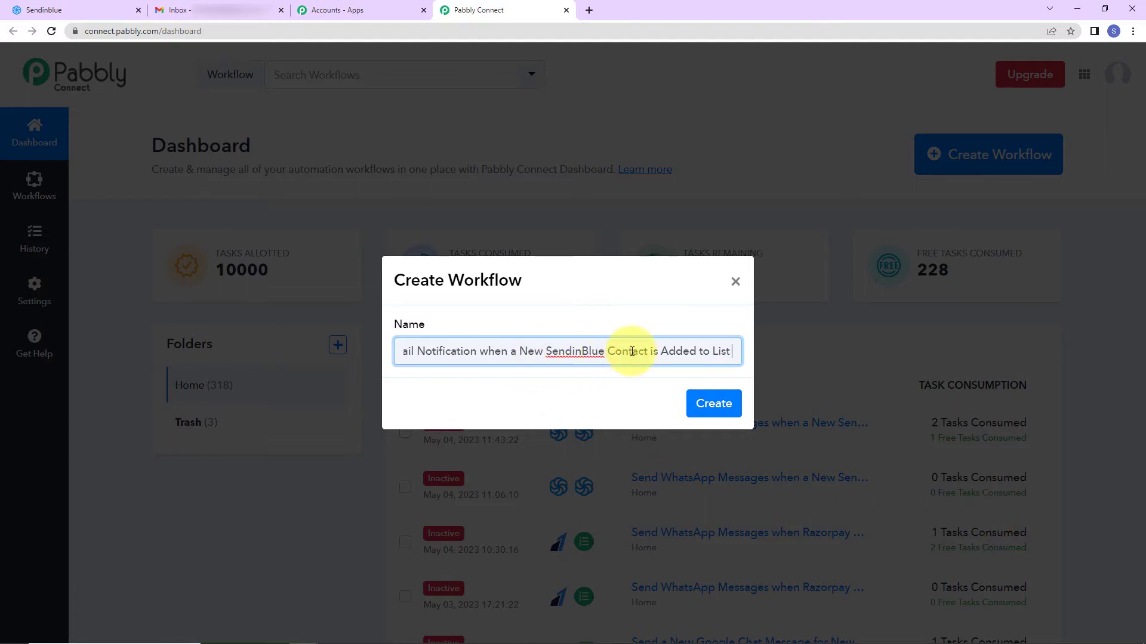
click(714, 403)
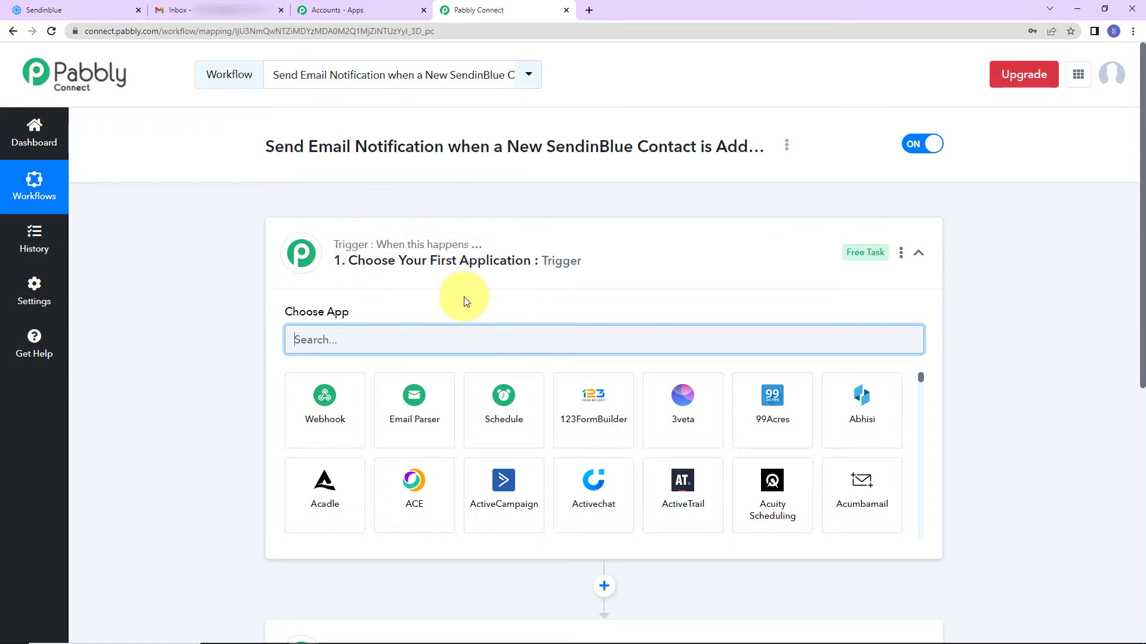
Set the trigger to Sendinblue's 'New Contact Added to a List' event
scroll(456, 302, down, 2)
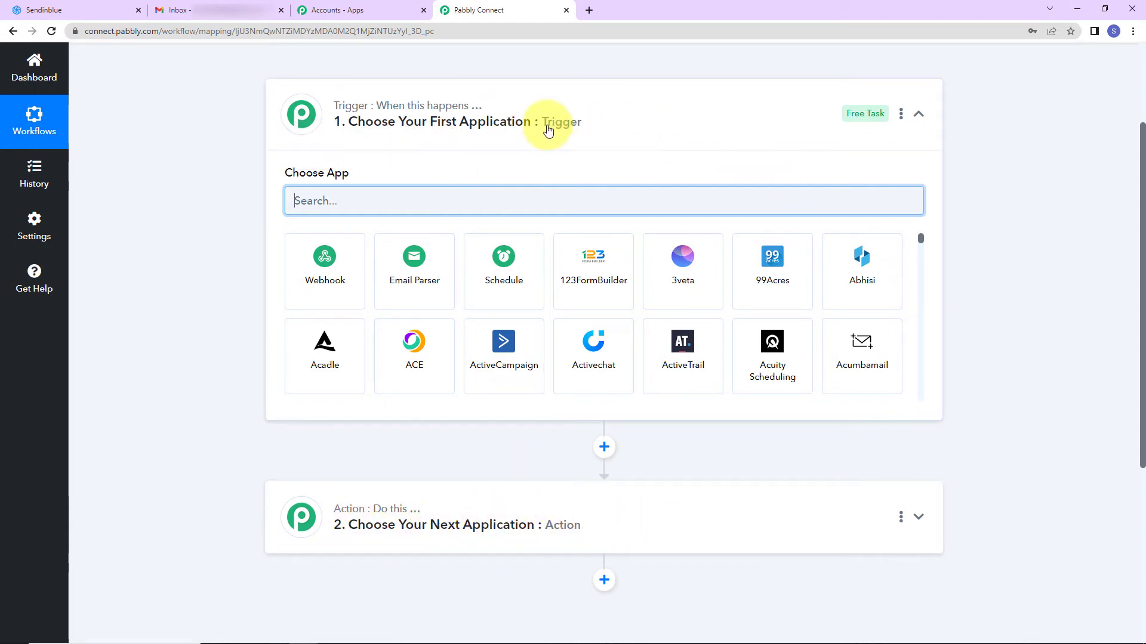
text(se)
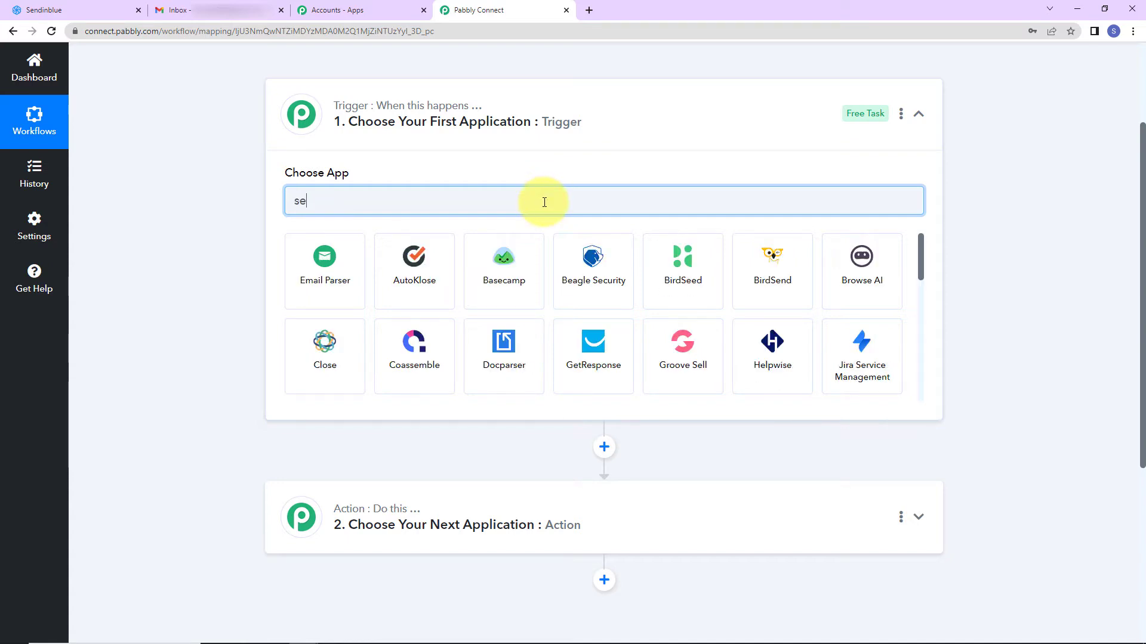
text(ndi)
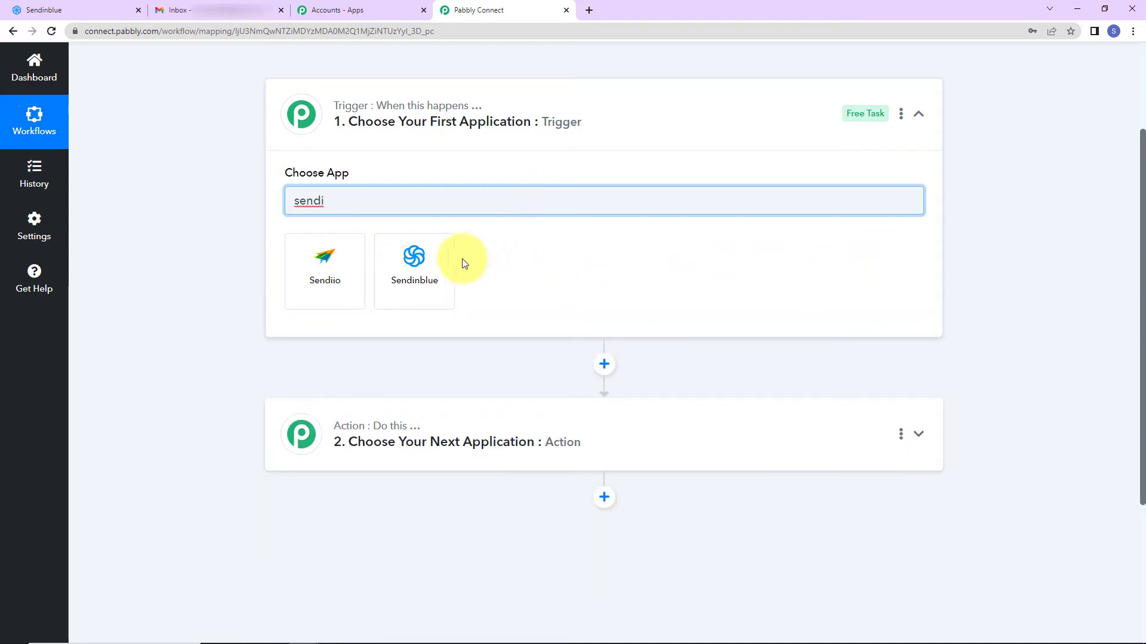
click(424, 259)
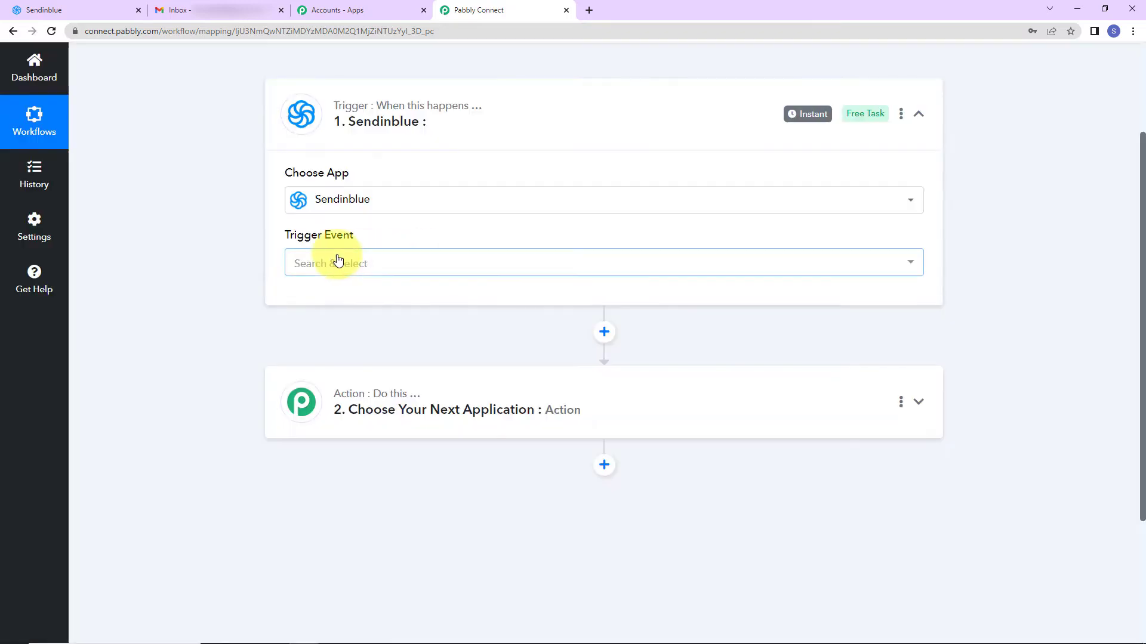
click(338, 261)
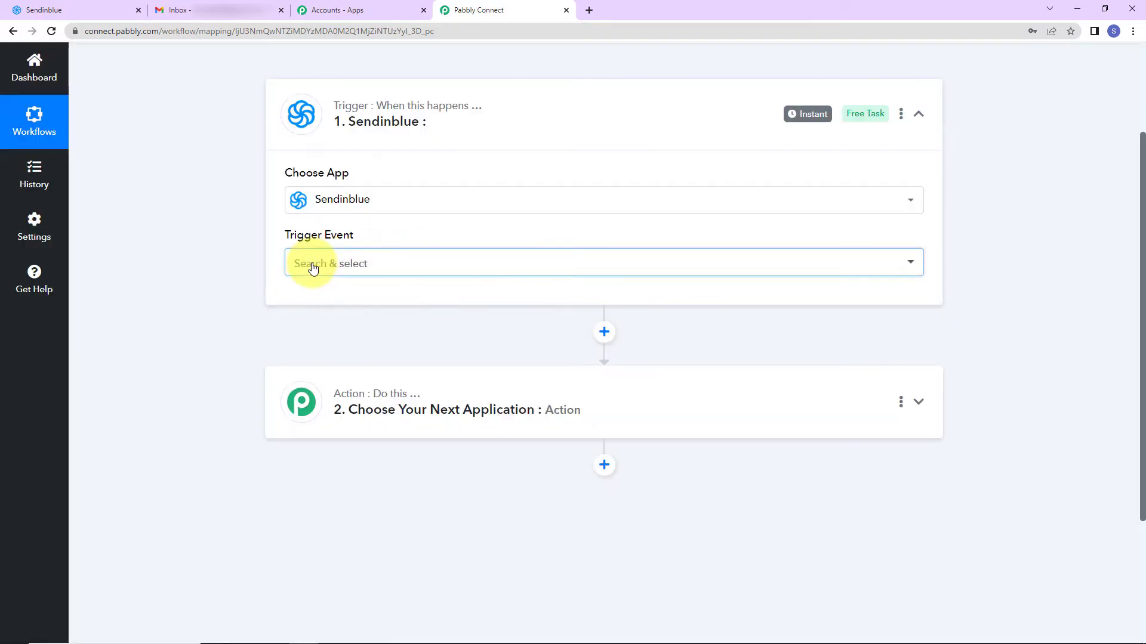
click(315, 328)
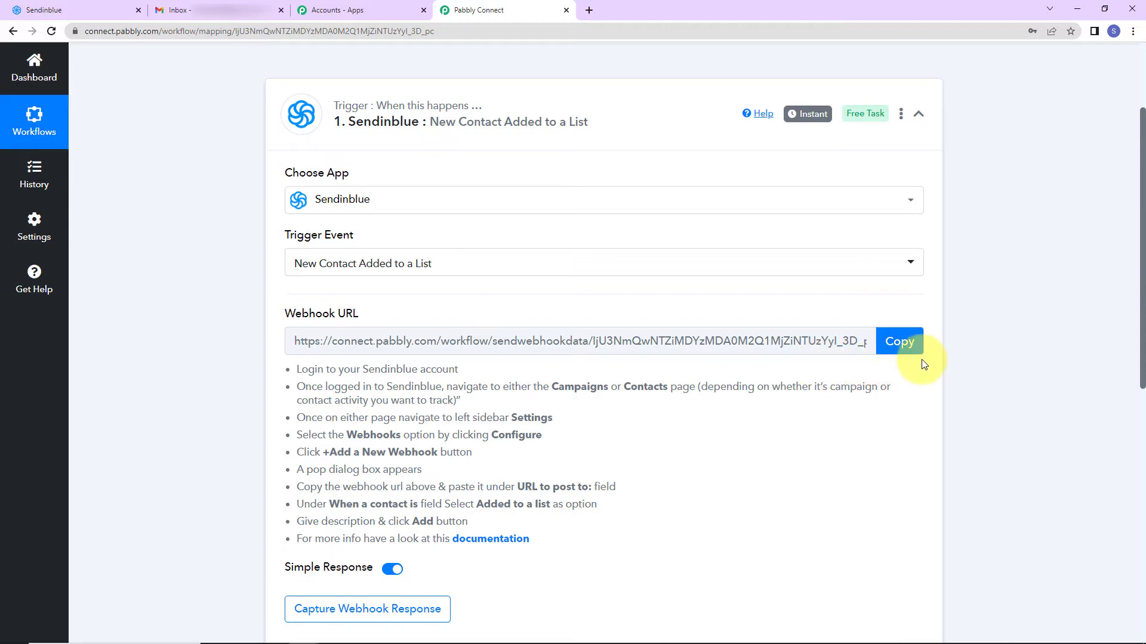
Copy the trigger's webhook URL for use in Sendinblue
scroll(716, 328, down, 2)
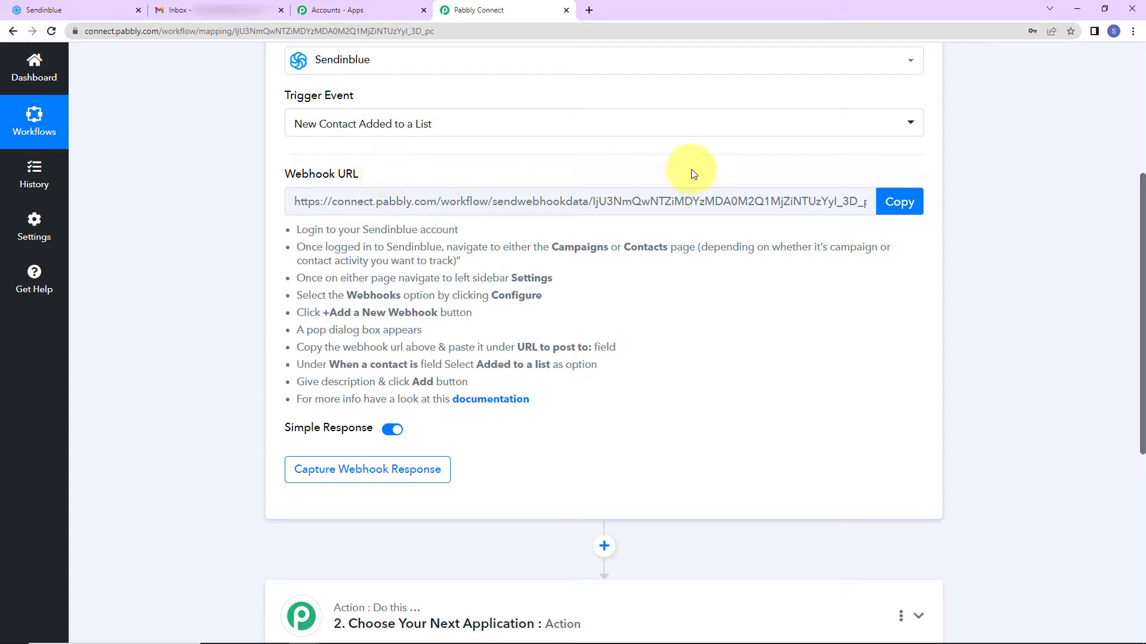
click(895, 204)
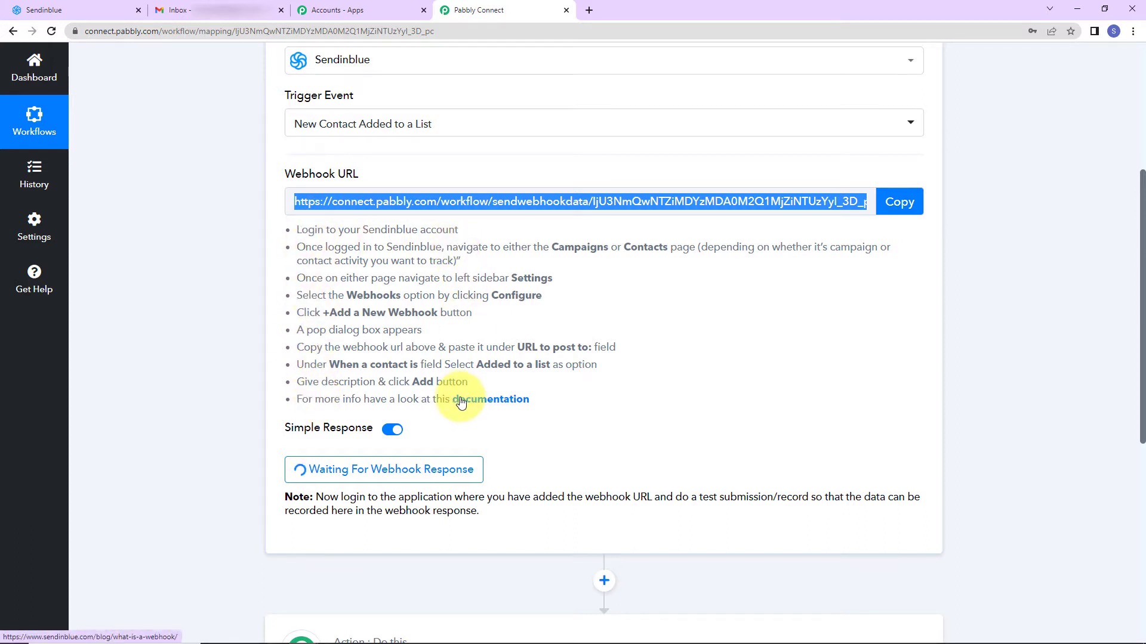
click(67, 11)
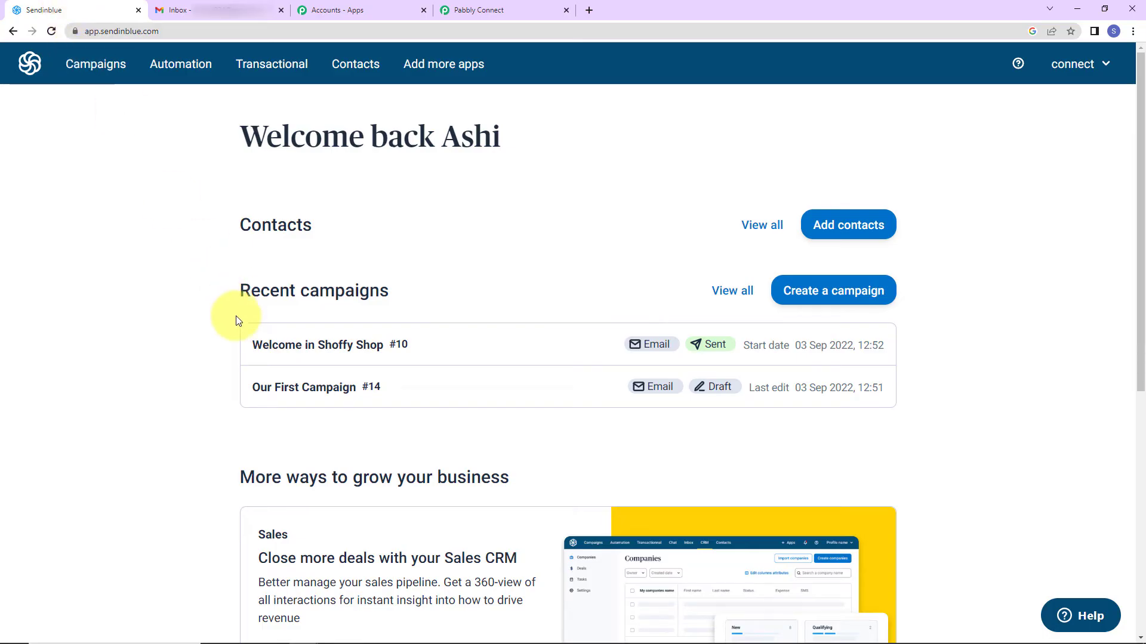
Add a Sendinblue contacts webhook with the Pabbly URL, firing on 'Added to a list'
click(354, 65)
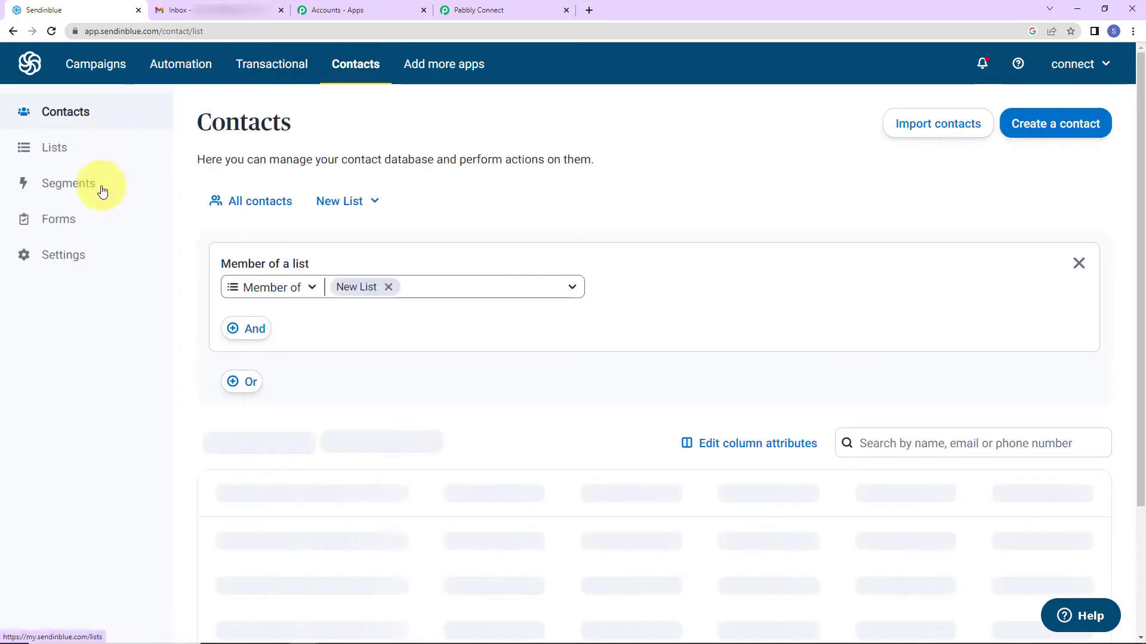
click(55, 260)
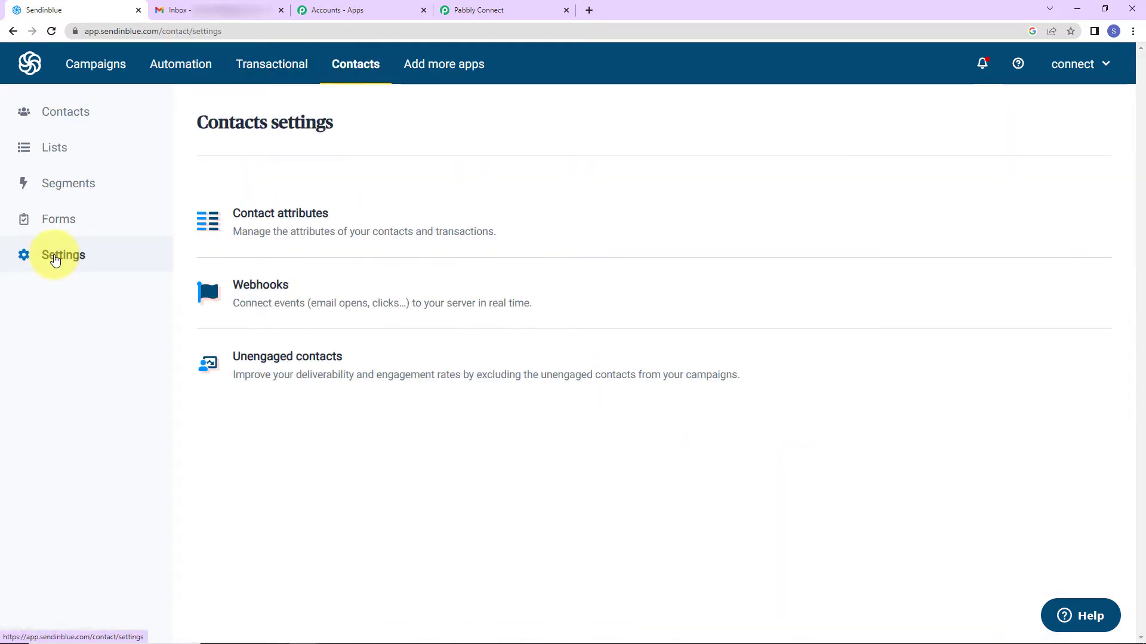
click(257, 293)
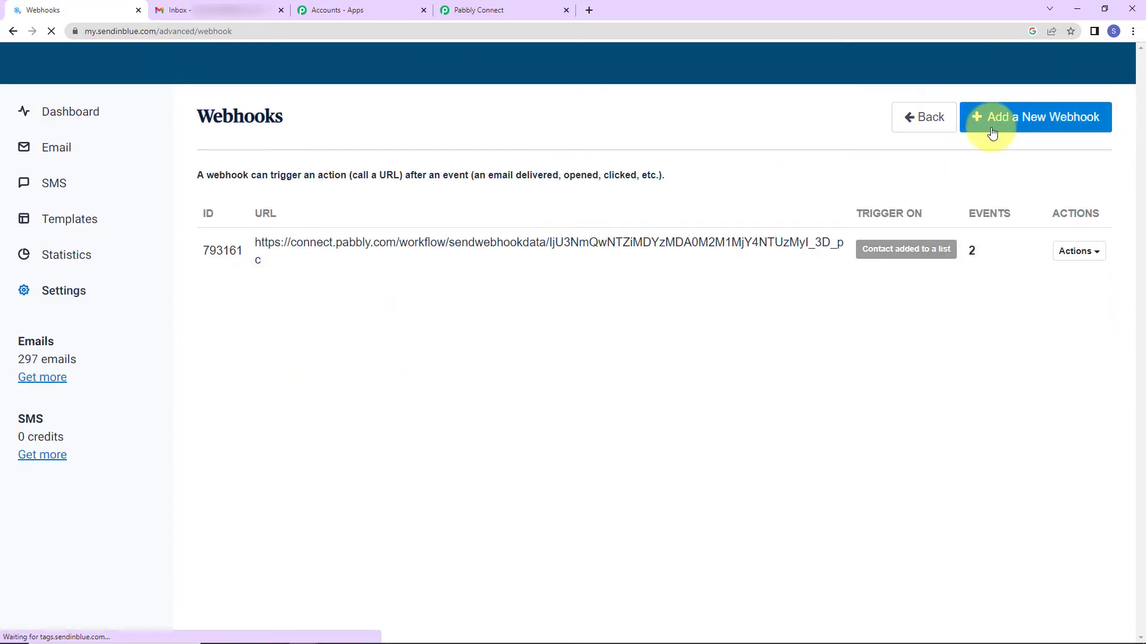
click(1043, 122)
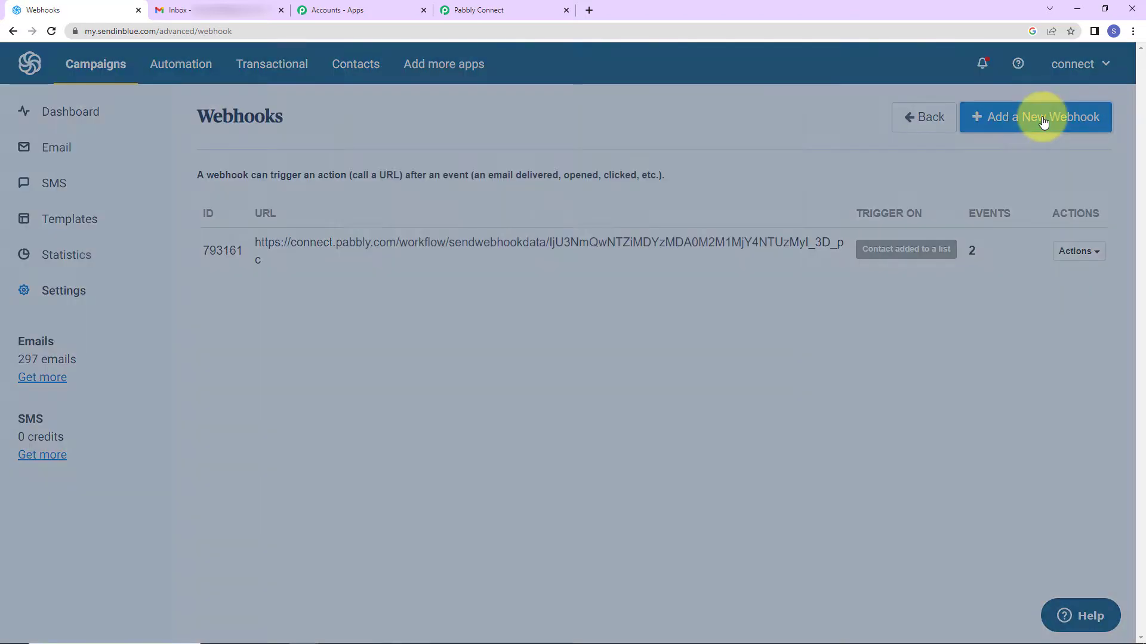
click(485, 158)
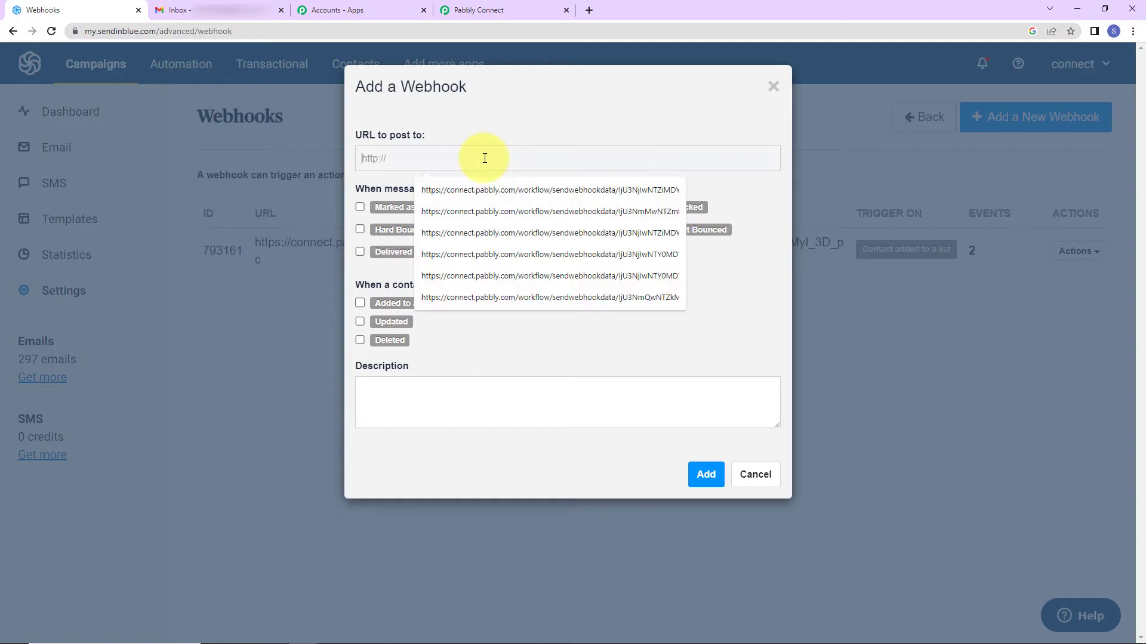
key(ctrl+v)
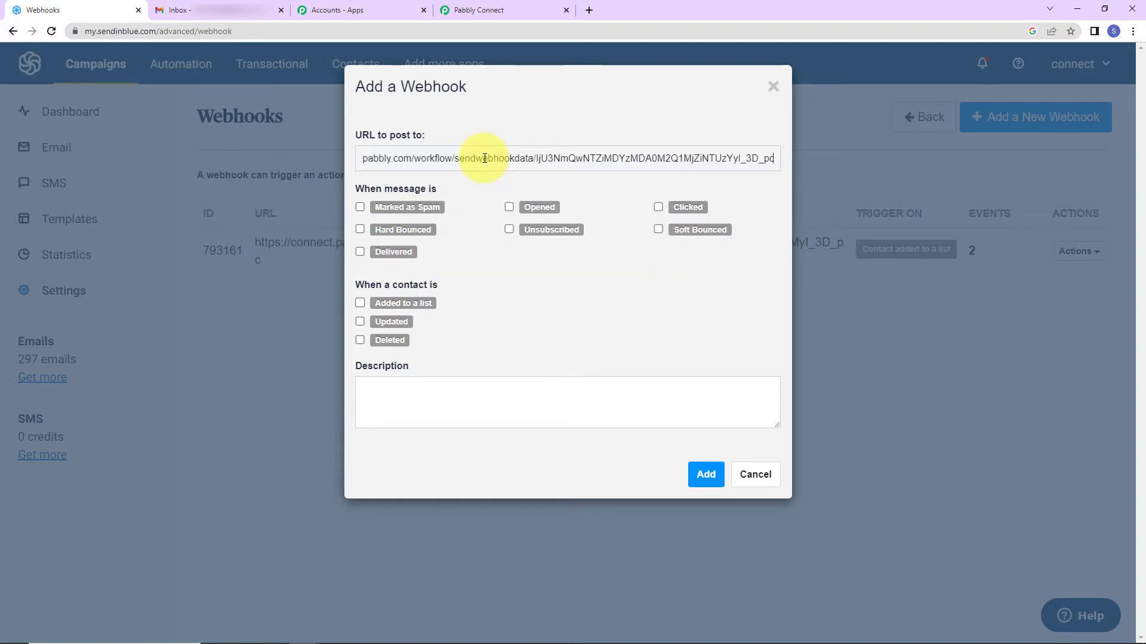
click(360, 303)
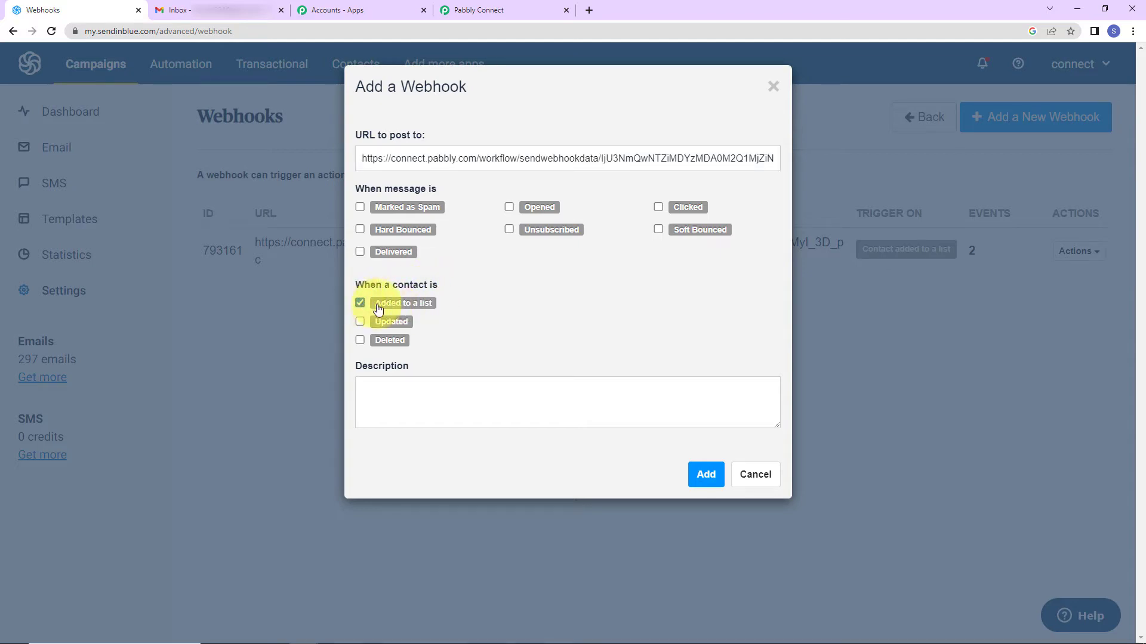
click(702, 475)
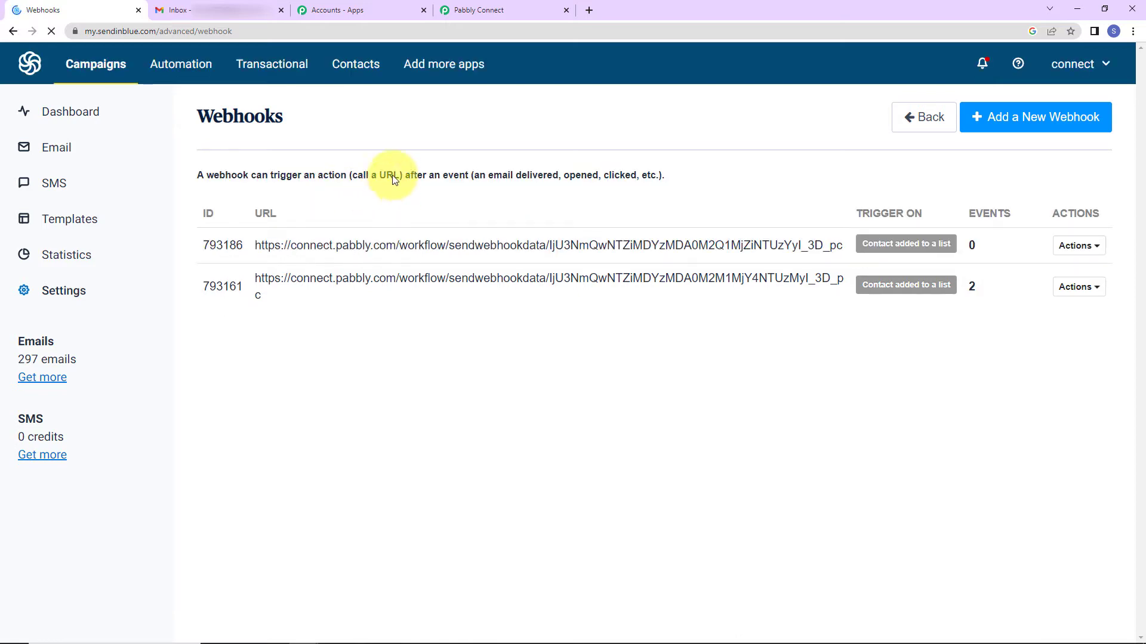
click(481, 11)
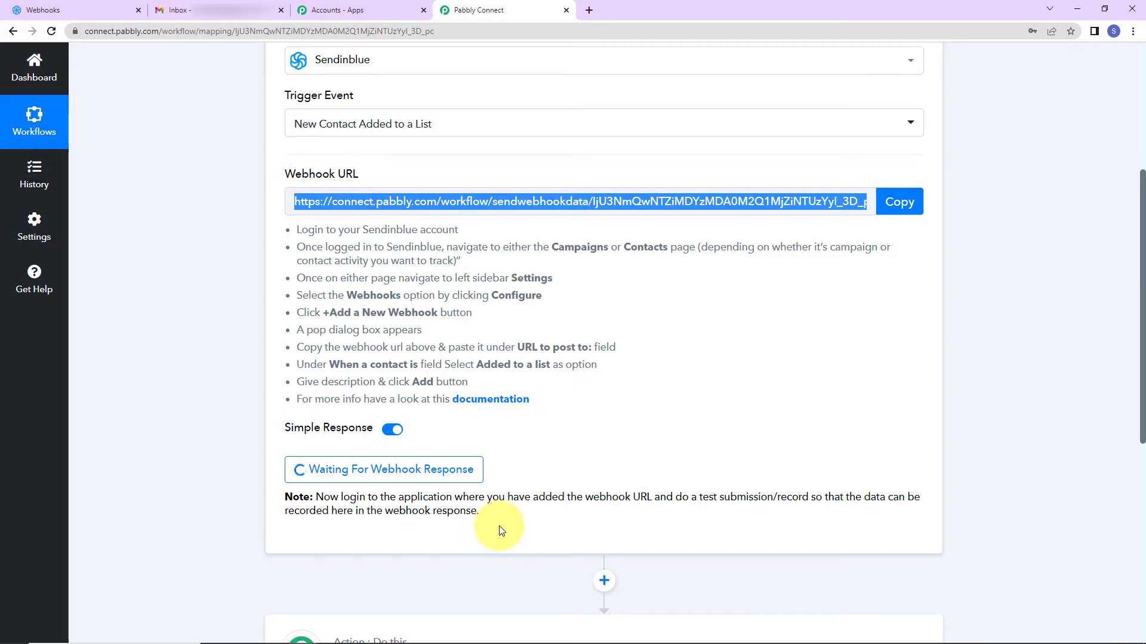
Open the Contact Form from Sendinblue's subscription forms list for editing
click(41, 9)
click(36, 86)
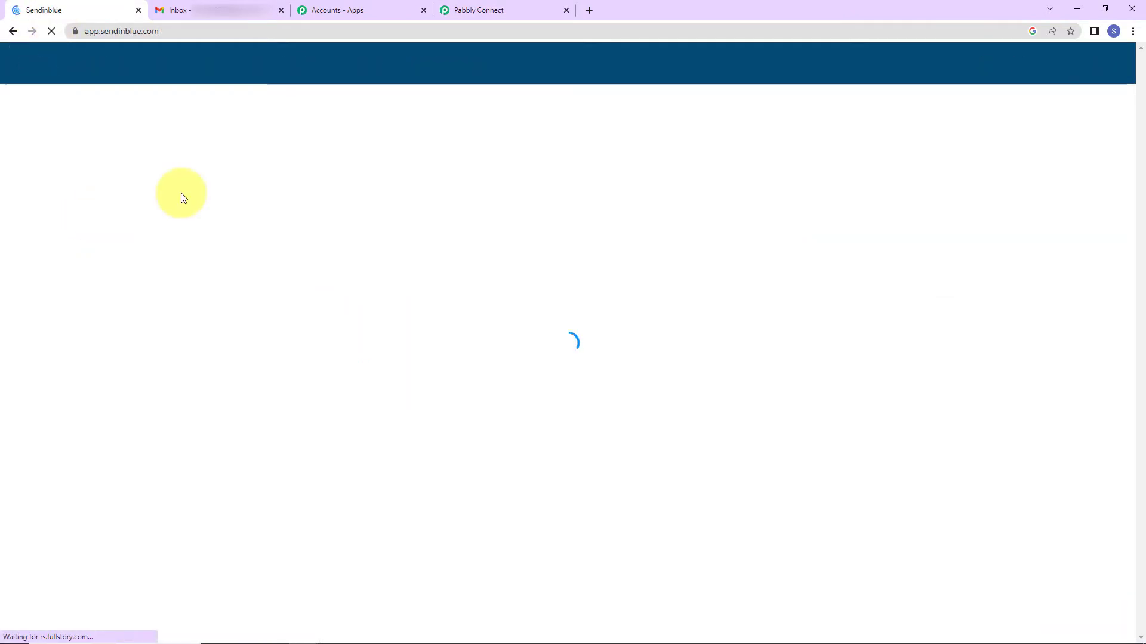
click(355, 68)
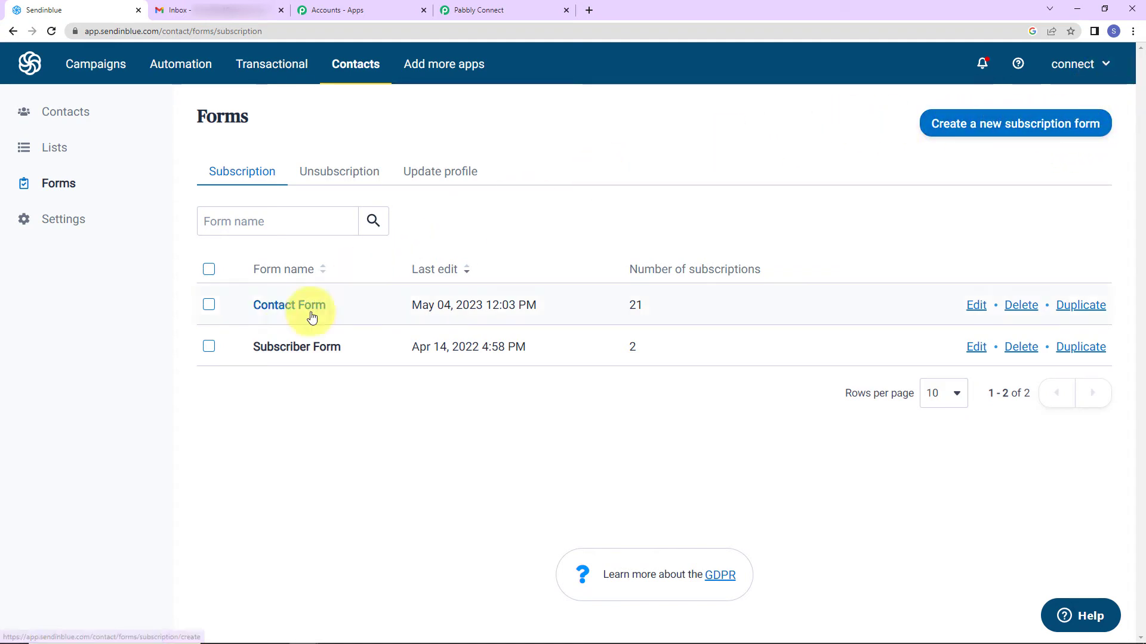
click(274, 309)
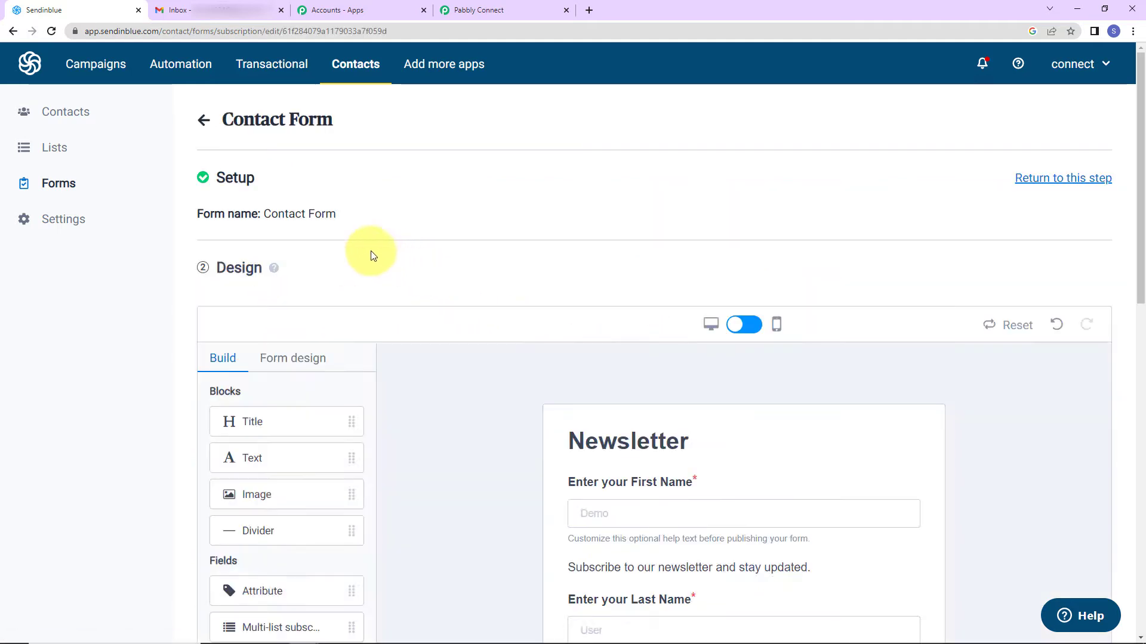
Expand the form's Share step to reveal the quick-share link and embed code
scroll(397, 230, down, 2)
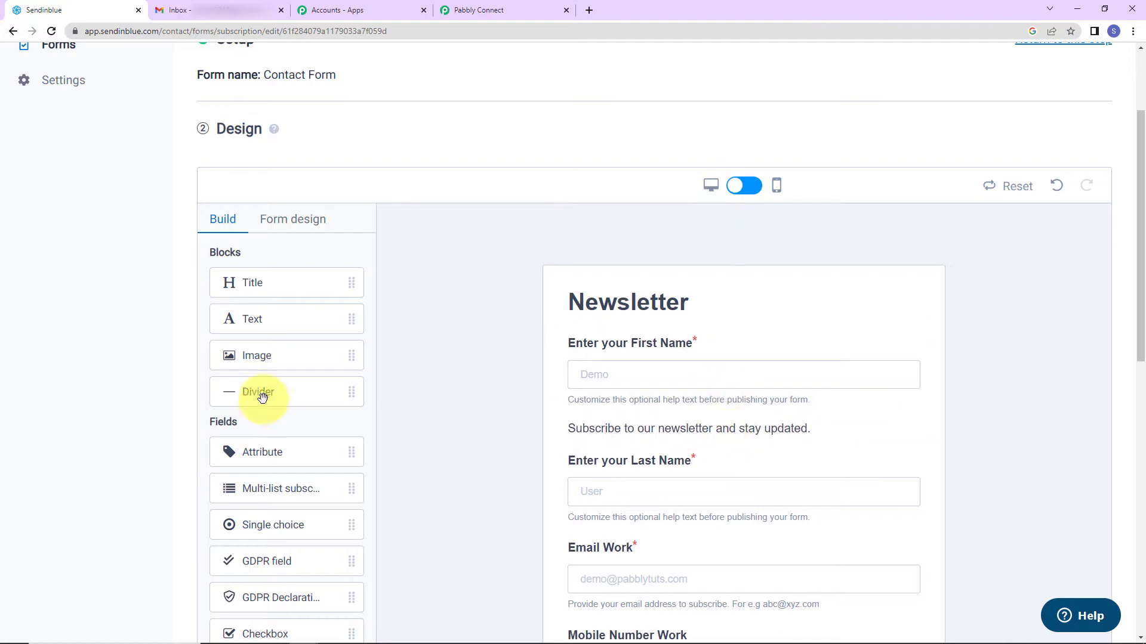
scroll(913, 389, down, 2)
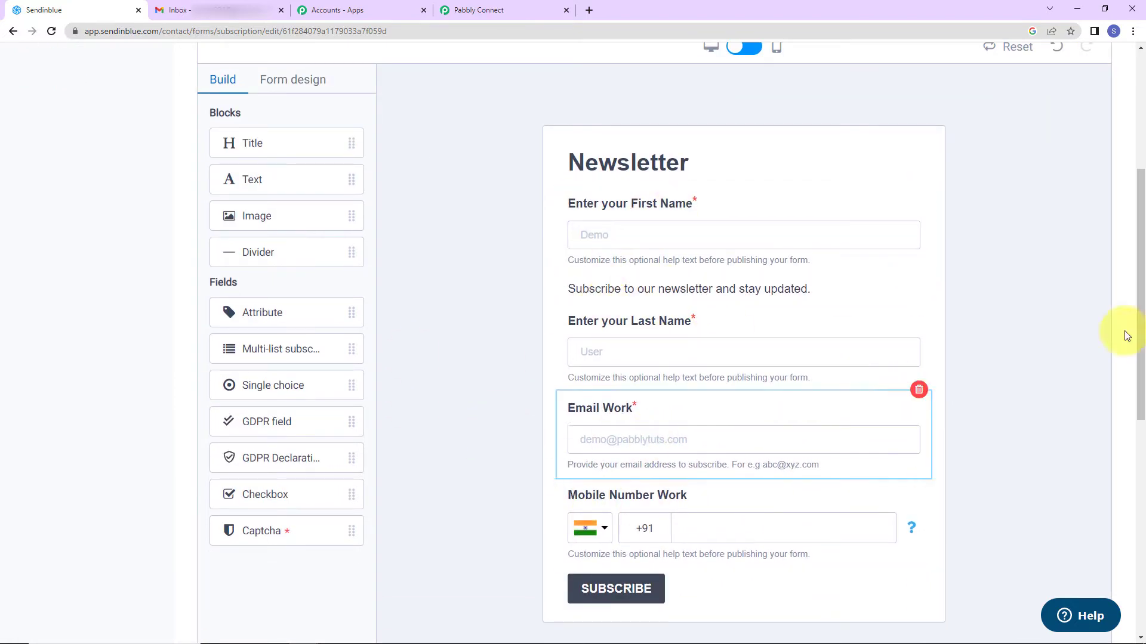
scroll(968, 302, down, 4)
scroll(969, 298, down, 2)
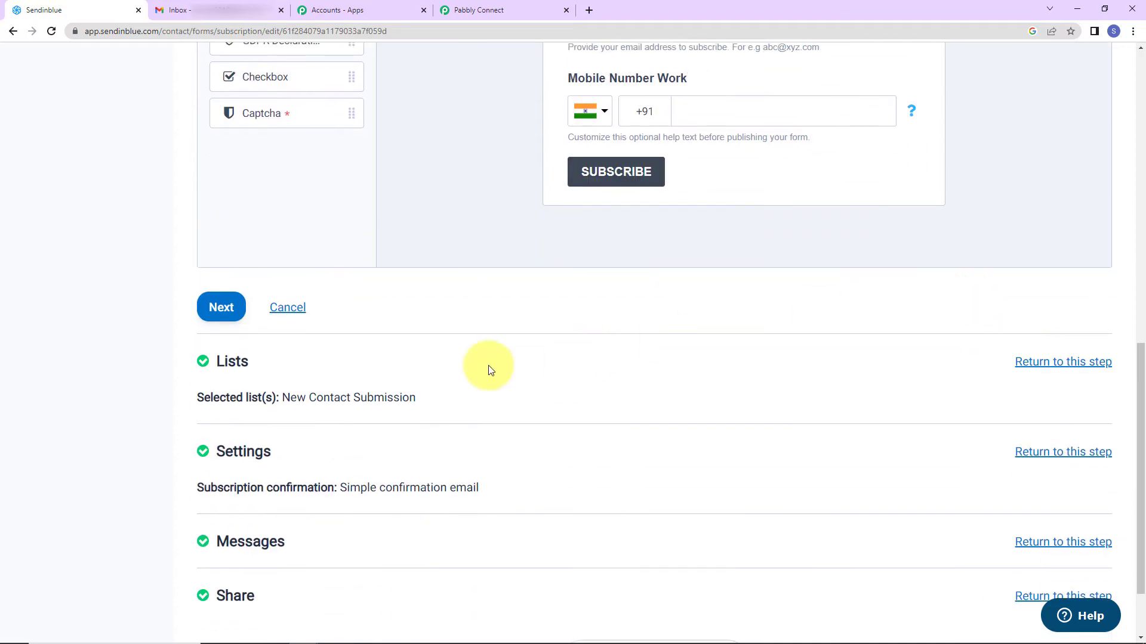
scroll(488, 365, down, 2)
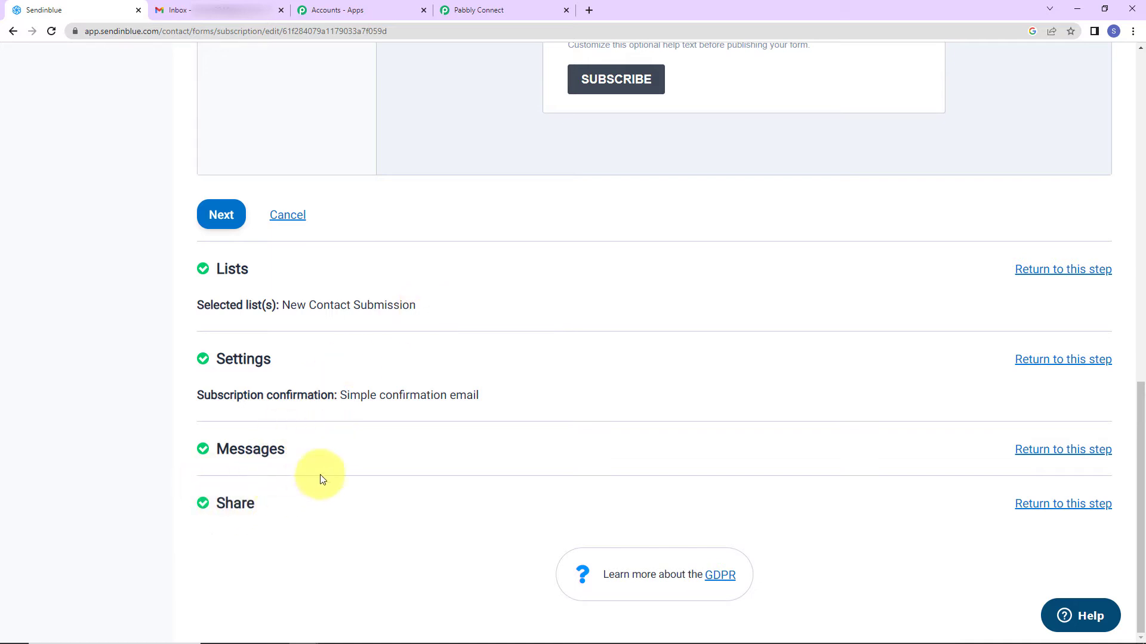
click(337, 484)
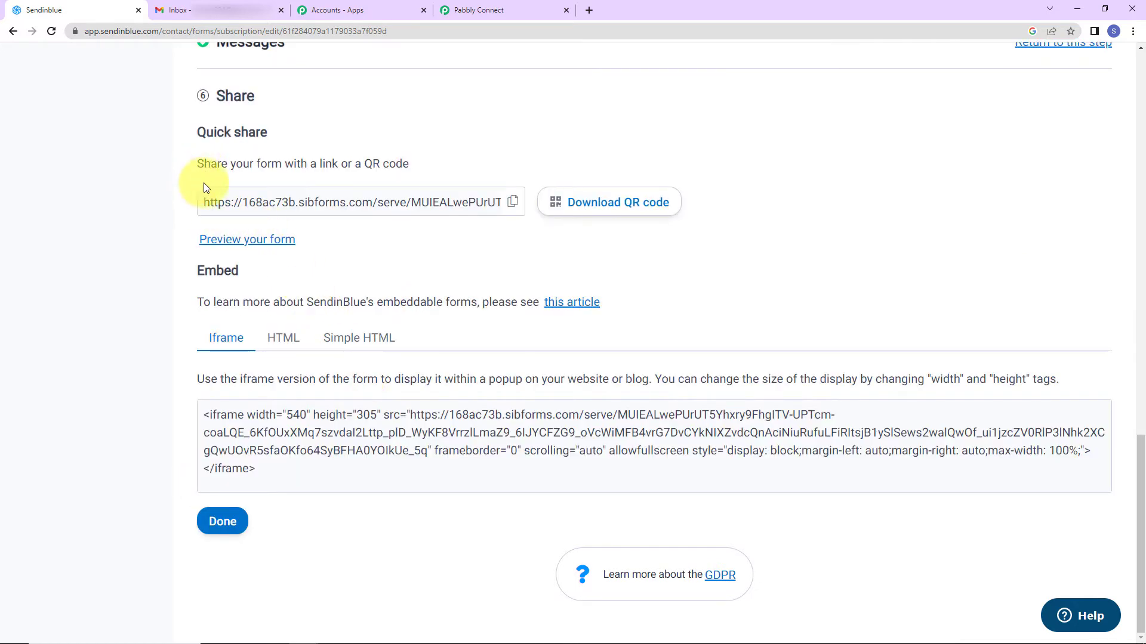
Copy the form's share link and load it in a private browsing window
click(513, 203)
click(1133, 31)
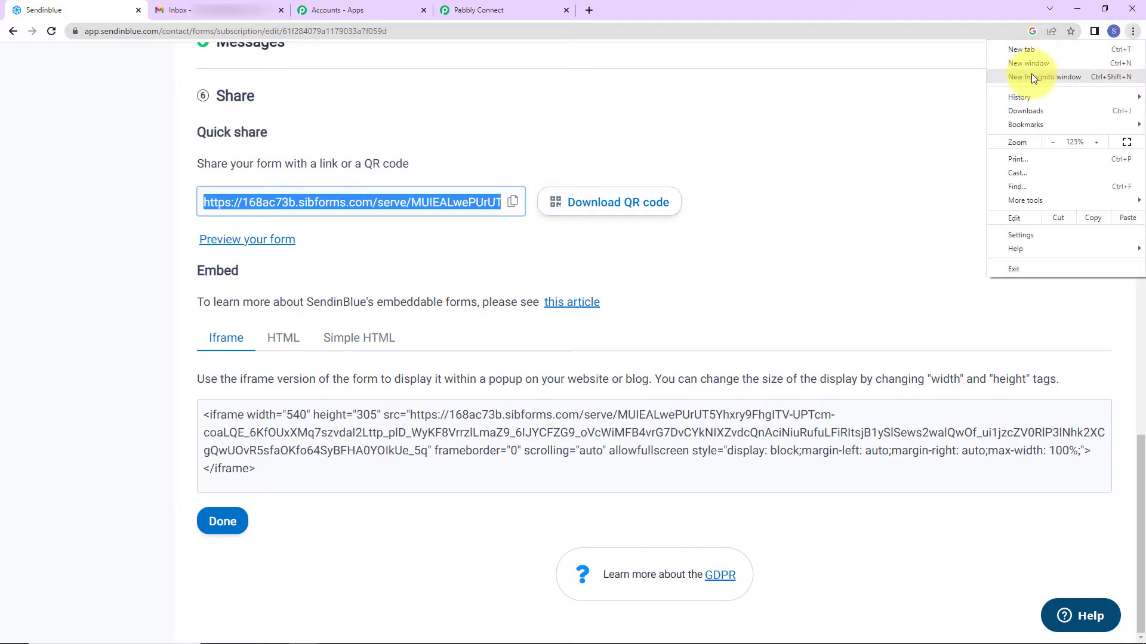
click(1031, 74)
key(ctrl+v)
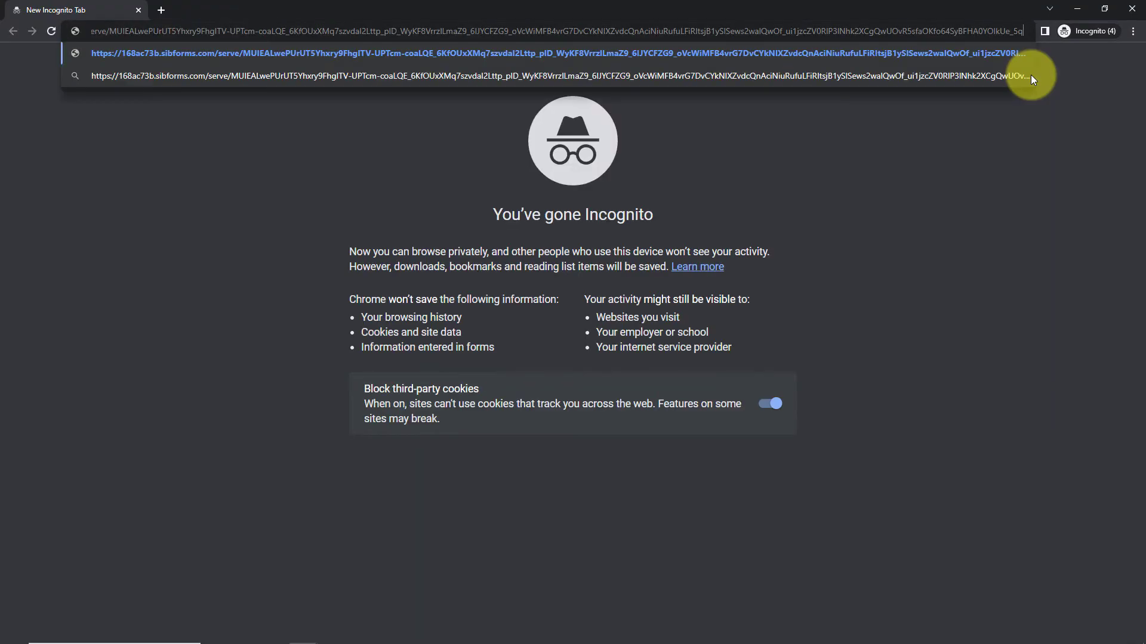
key(Return)
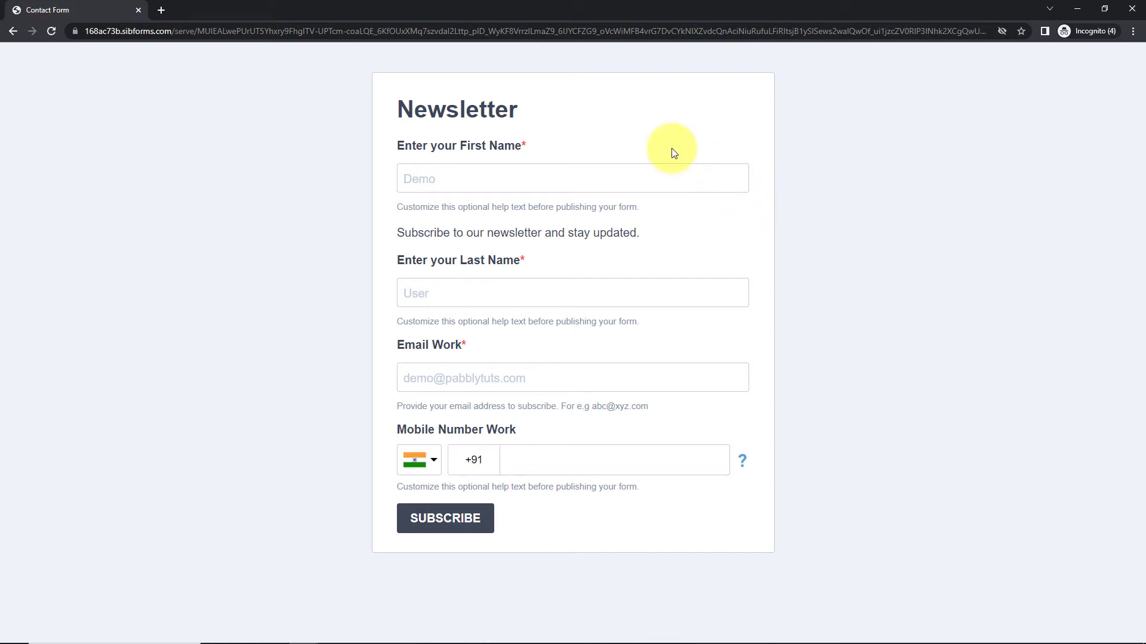
Fill the form with first name 'Dummy', last name, work e-mail and mobile number, then return to Sendinblue
click(646, 180)
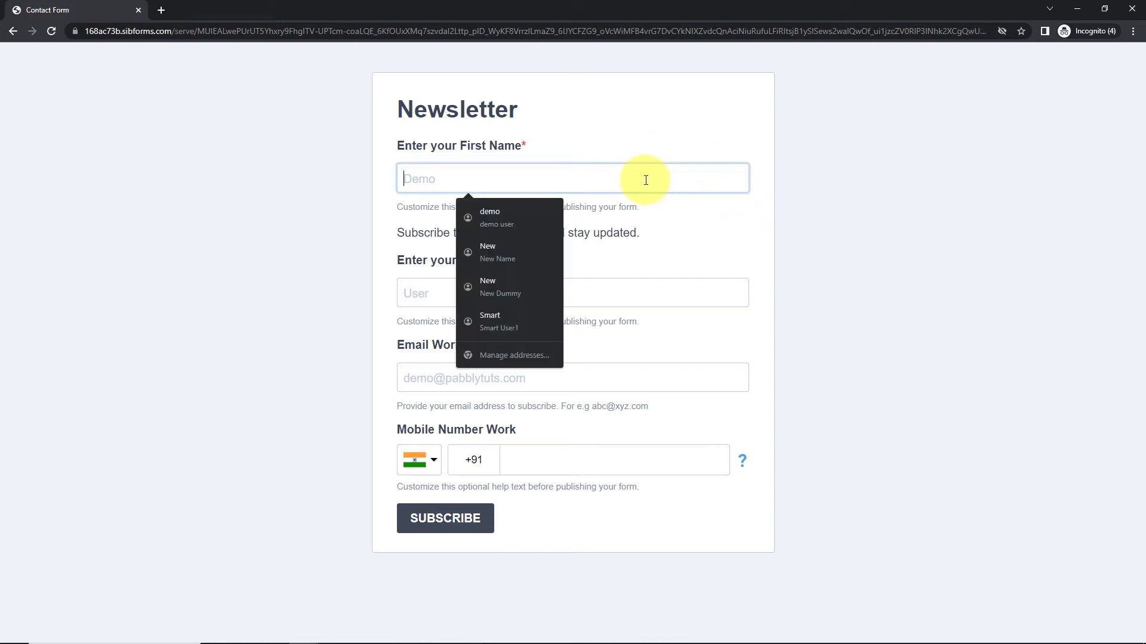
text(Dummy)
key(Tab)
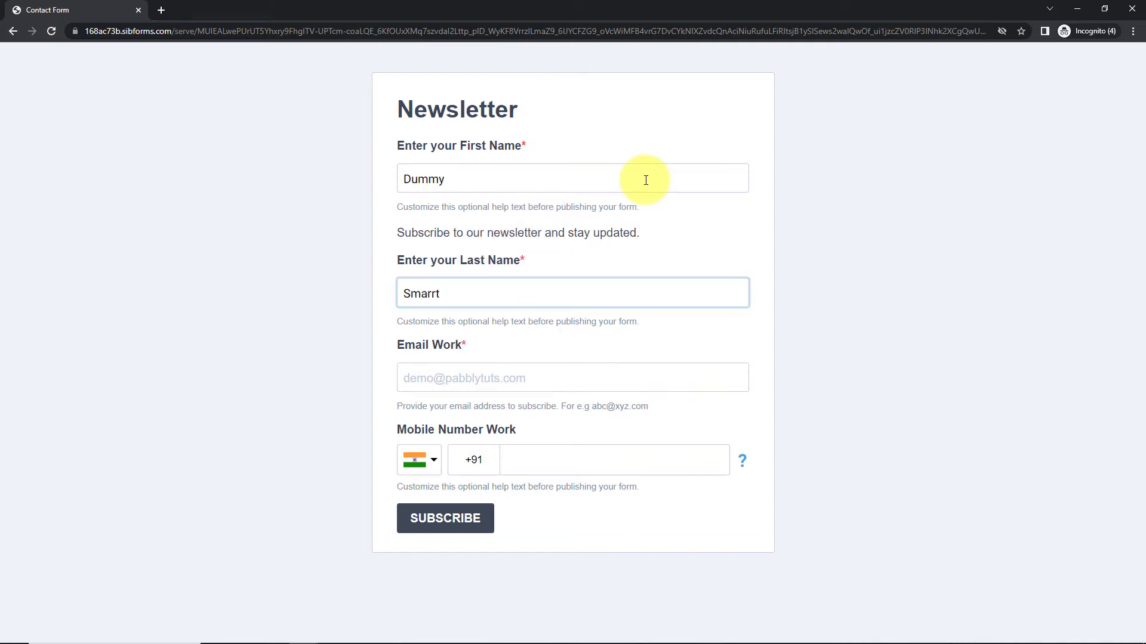
click(484, 380)
key(ctrl+v)
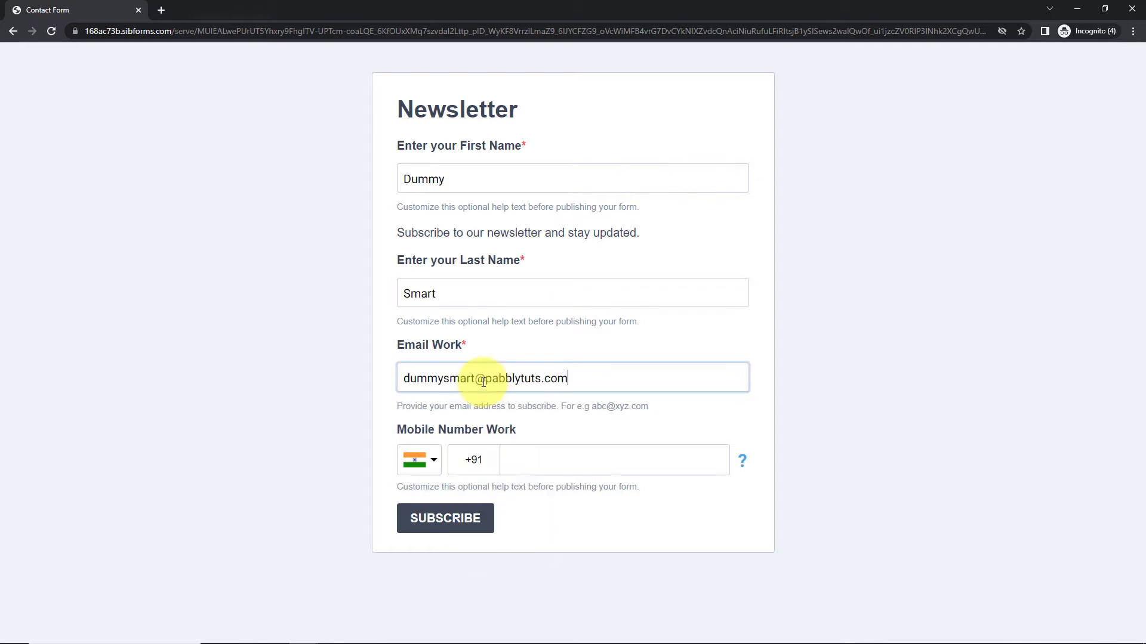
click(542, 459)
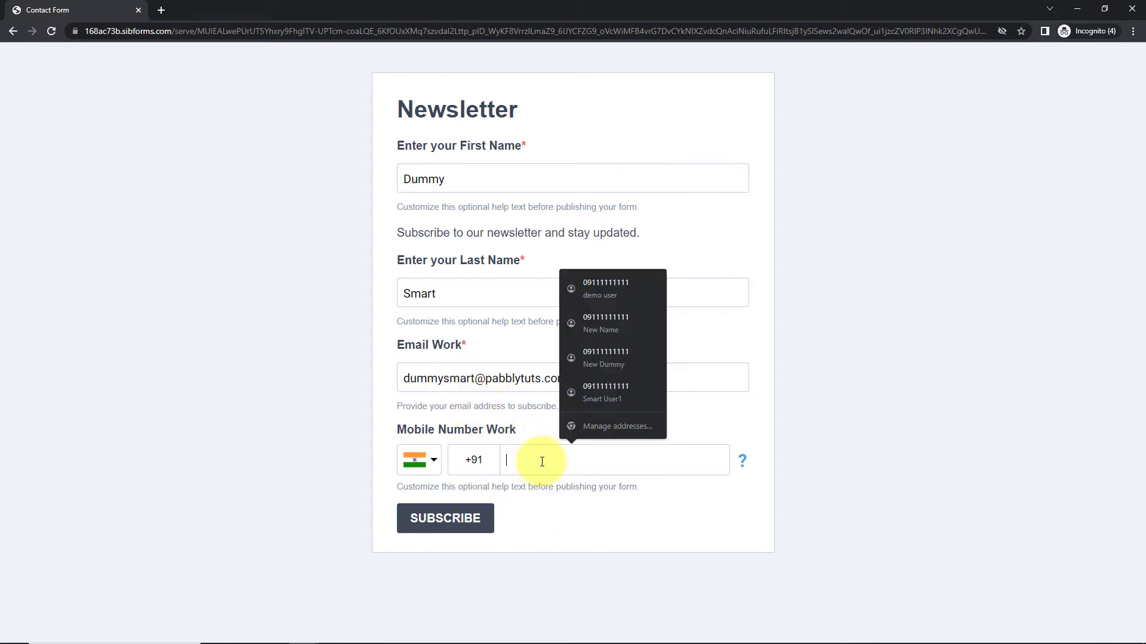
click(592, 290)
click(507, 458)
key(Delete)
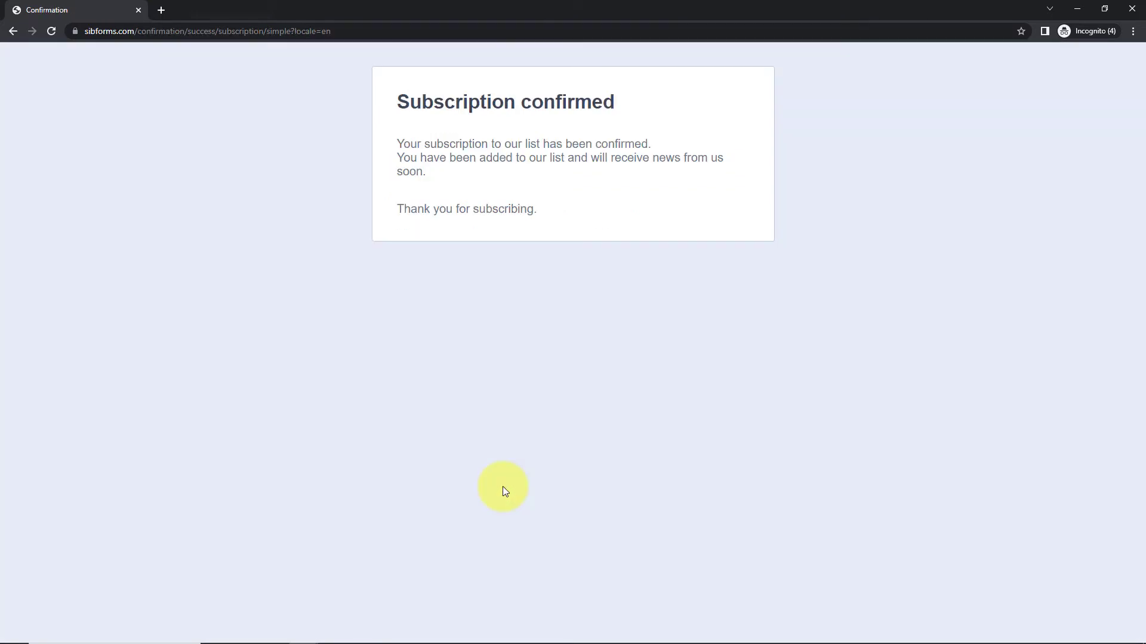
key(alt+Tab)
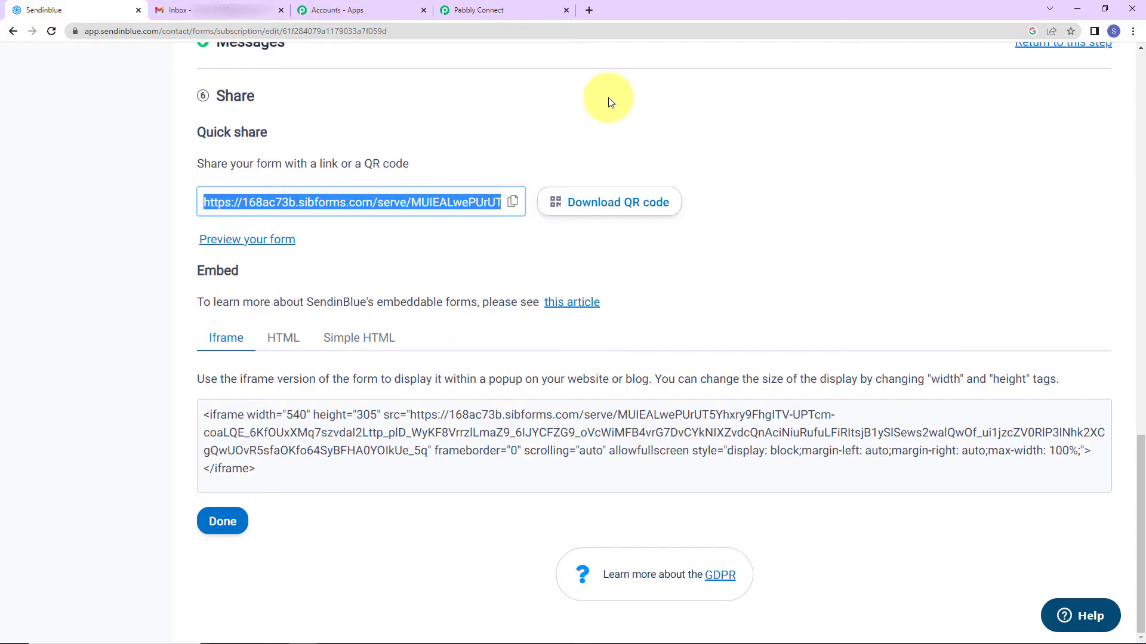
Return to the Pabbly workflow and review the captured list_addition webhook response
click(496, 7)
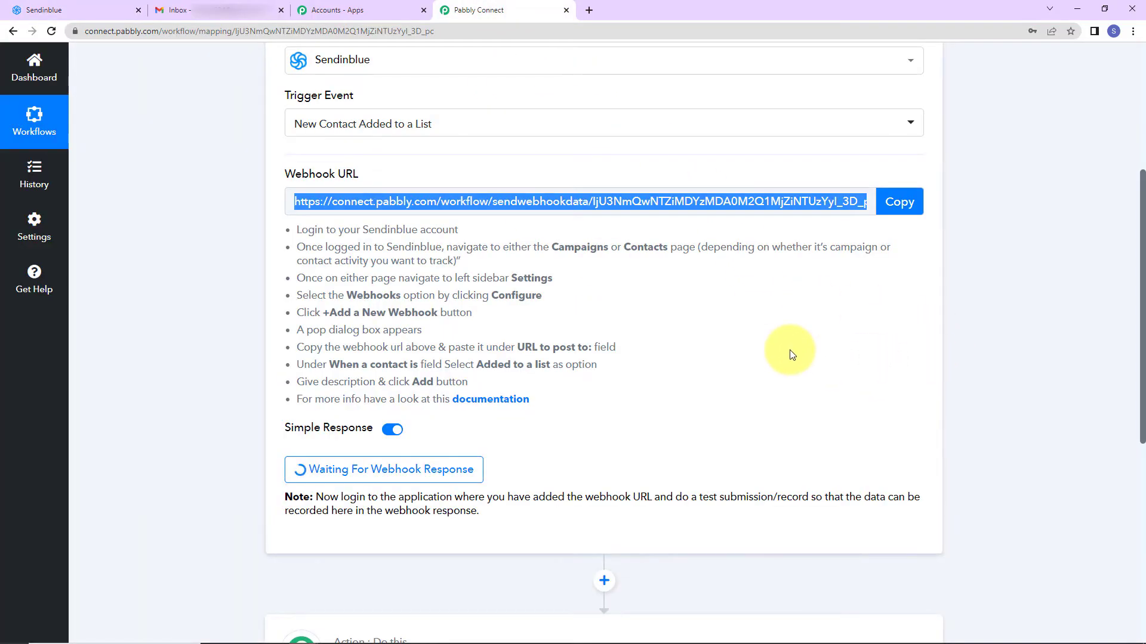
scroll(789, 350, down, 2)
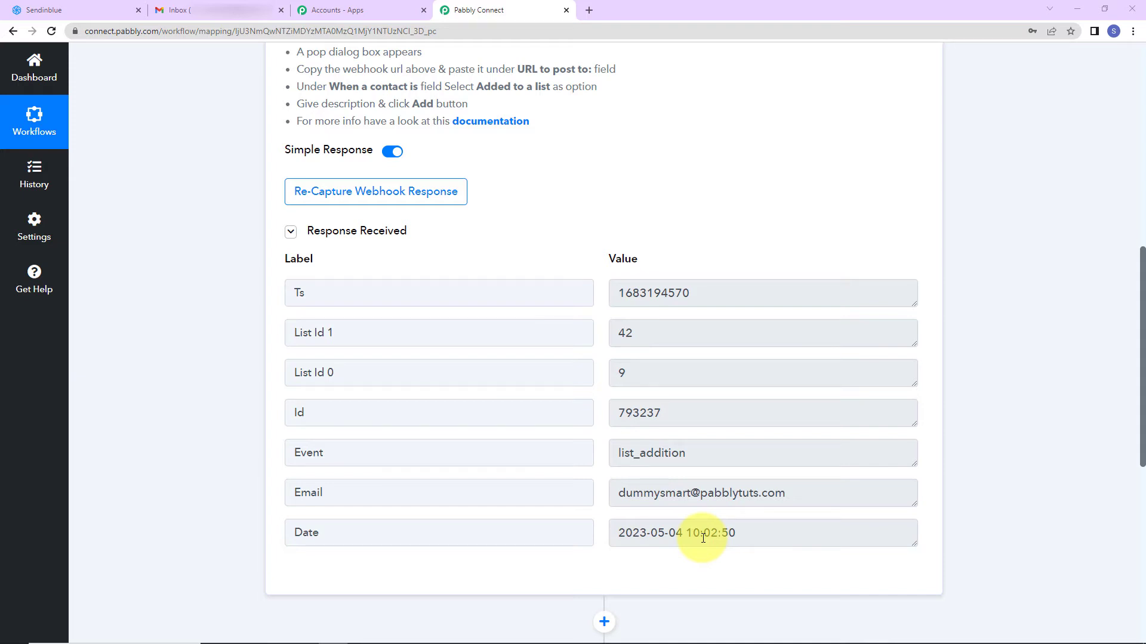
scroll(686, 404, down, 6)
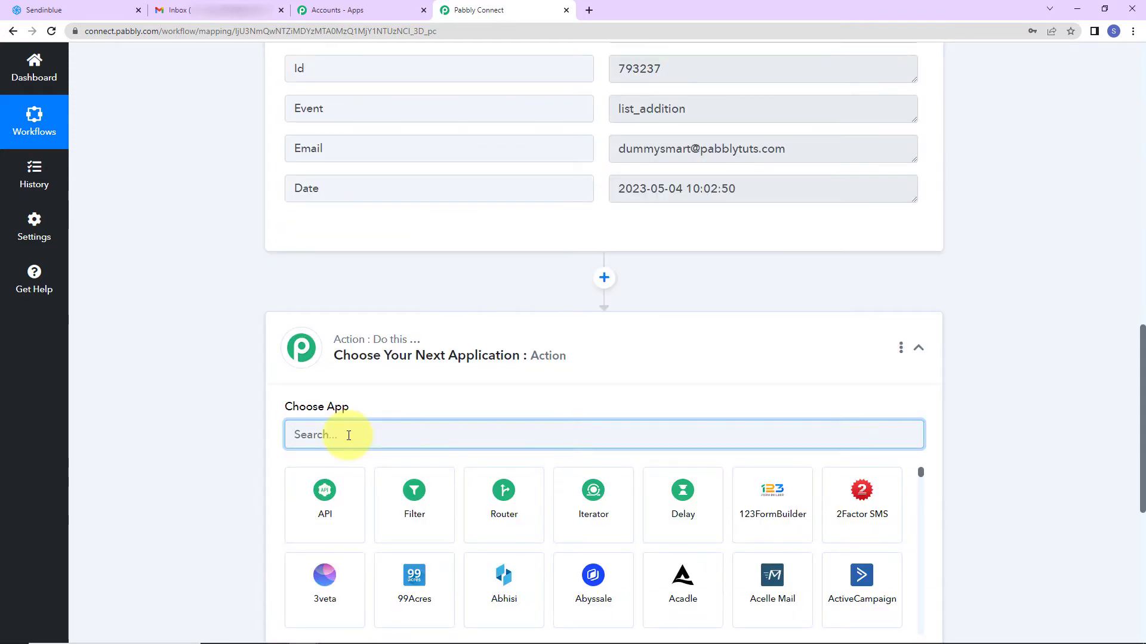
Add a Sendinblue 'Get a Contact Information' action using the existing Sendinblue #4 connection
text(sending)
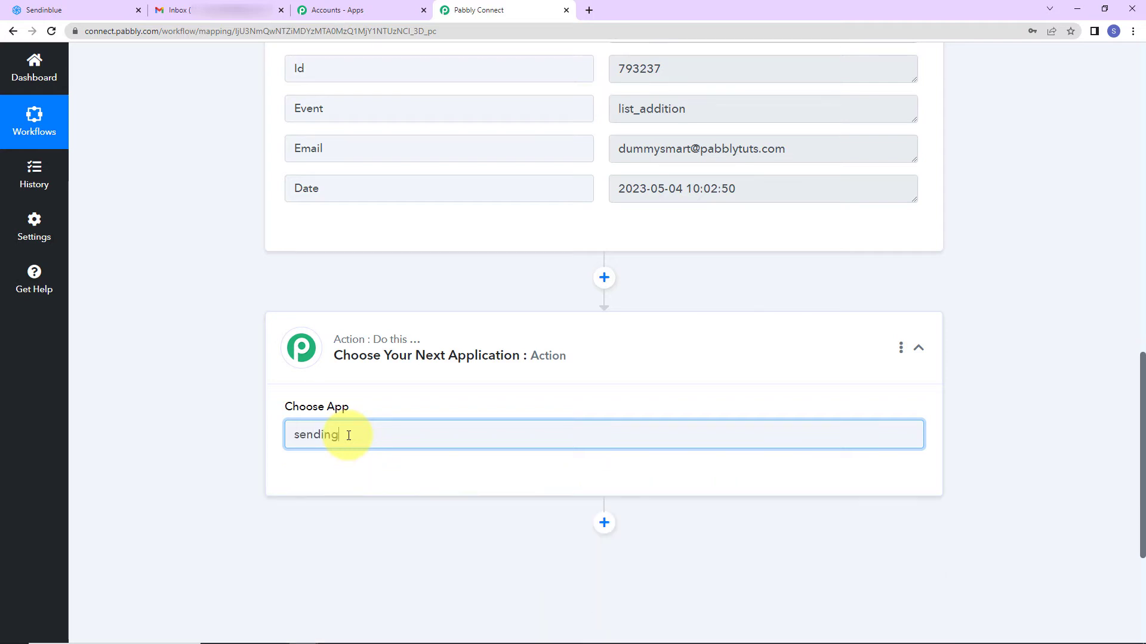
key(BackSpace)
click(328, 513)
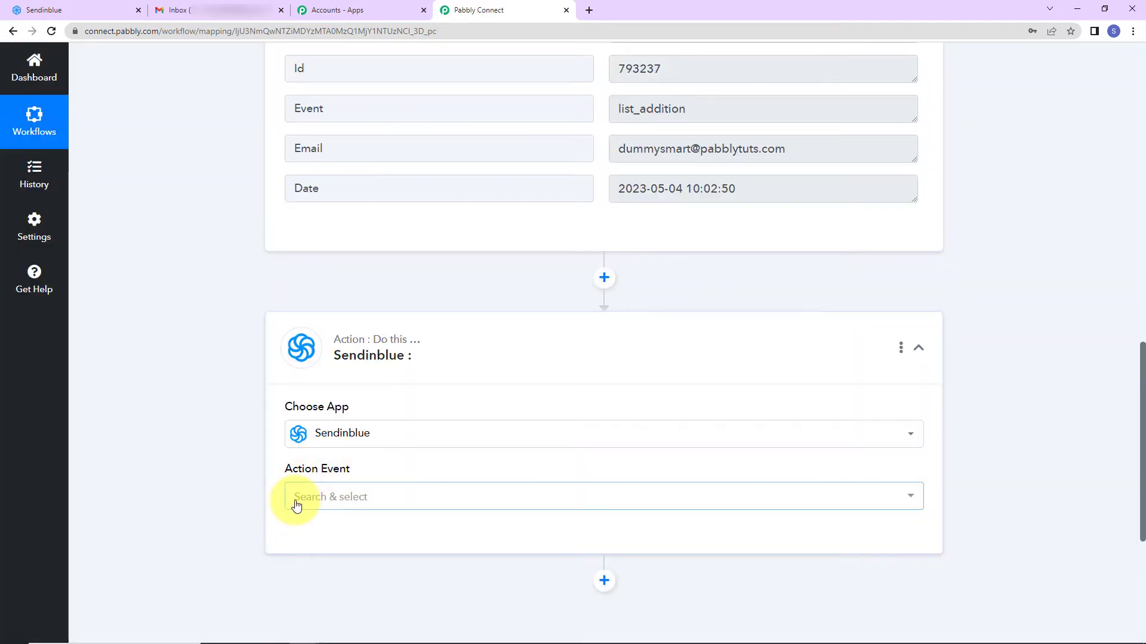
click(294, 499)
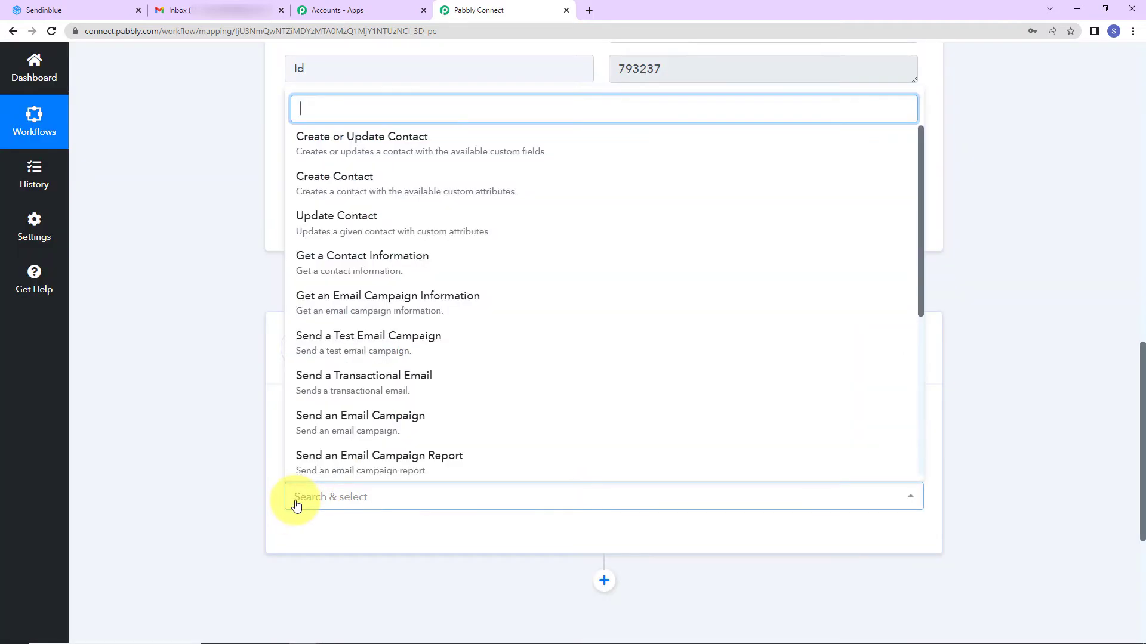
click(333, 269)
click(319, 536)
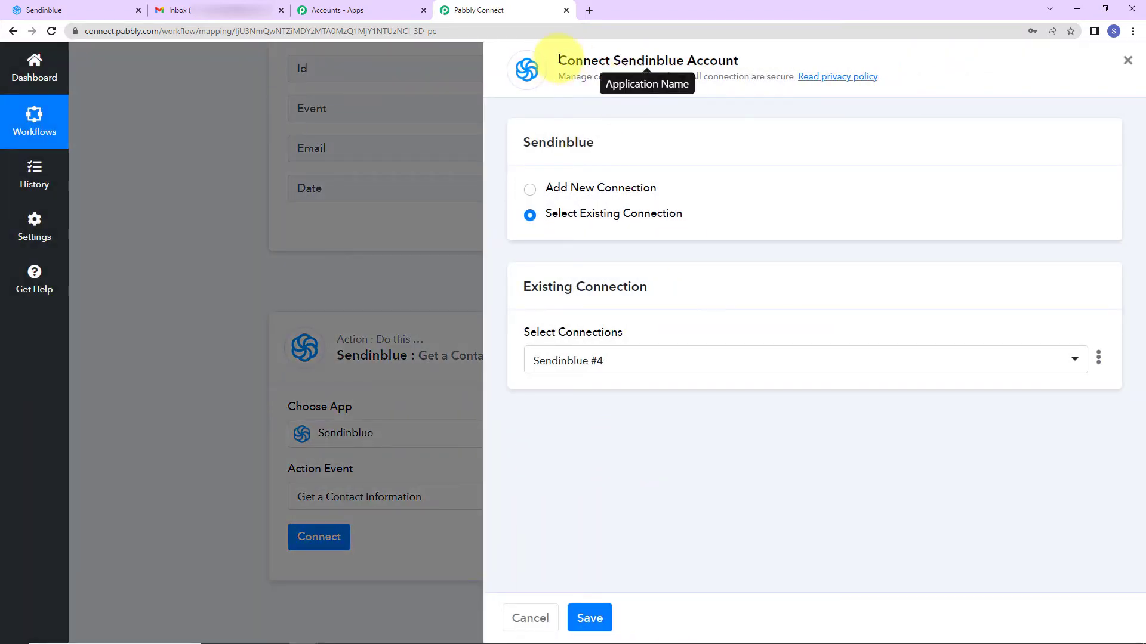
drag(558, 58, 774, 62)
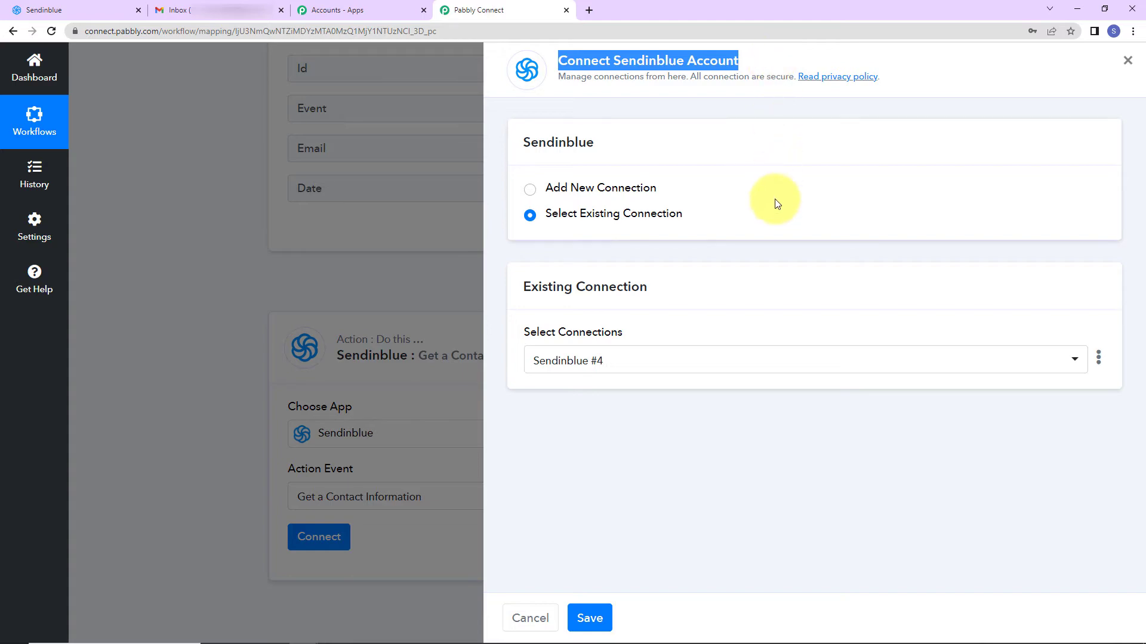
click(573, 635)
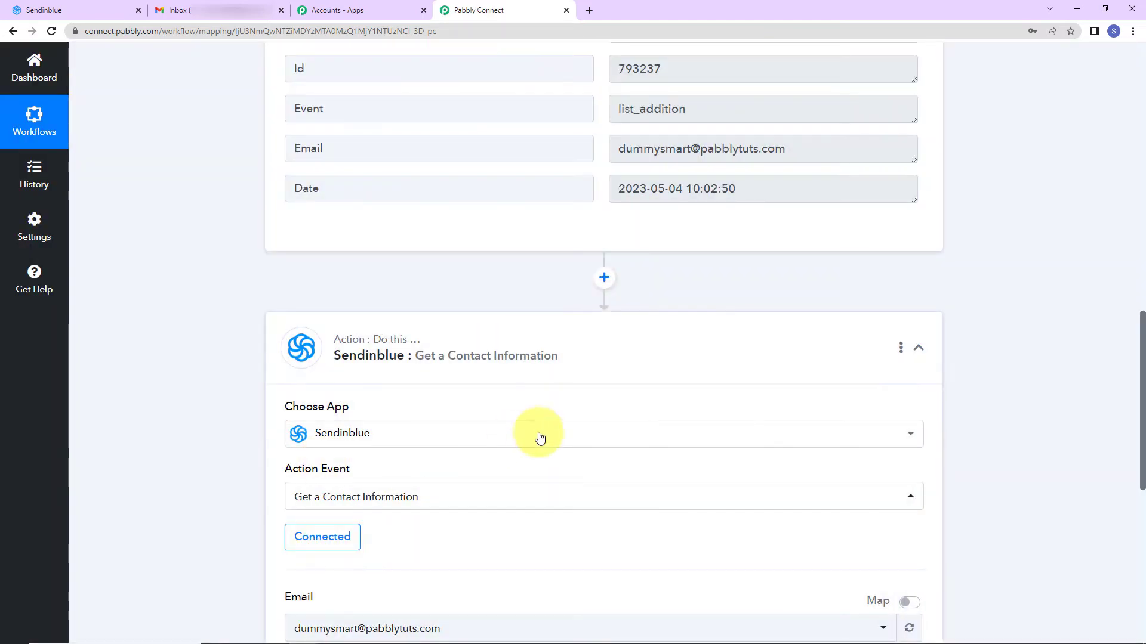
Replace the fixed Email value with the trigger's mapped Email field
scroll(537, 434, down, 5)
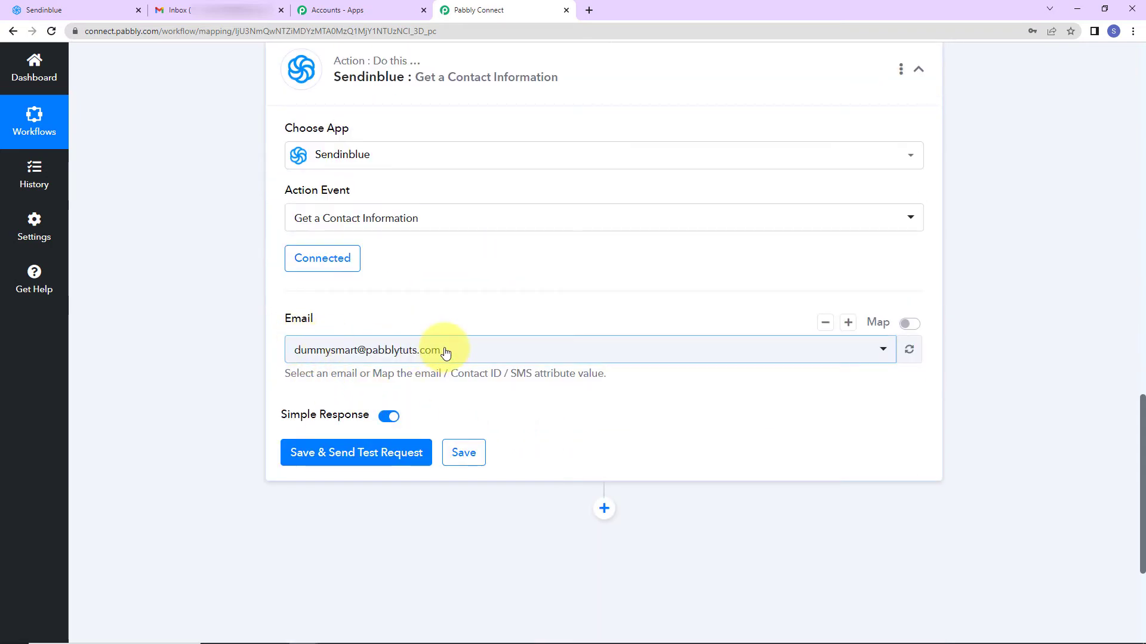
click(908, 324)
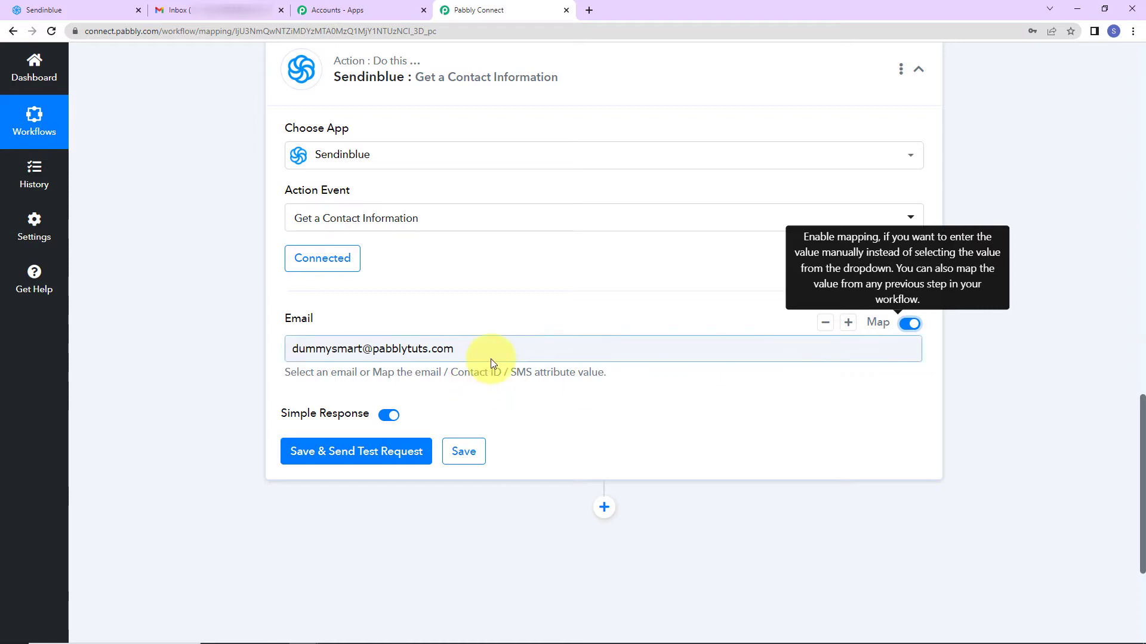
drag(491, 358, 235, 357)
key(BackSpace)
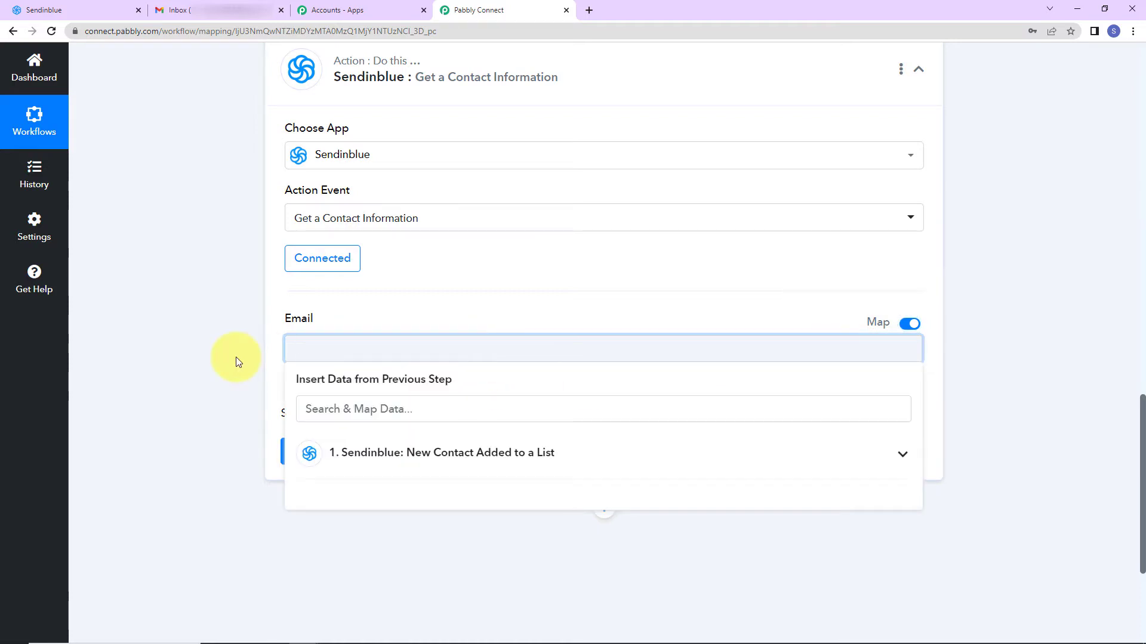
click(334, 355)
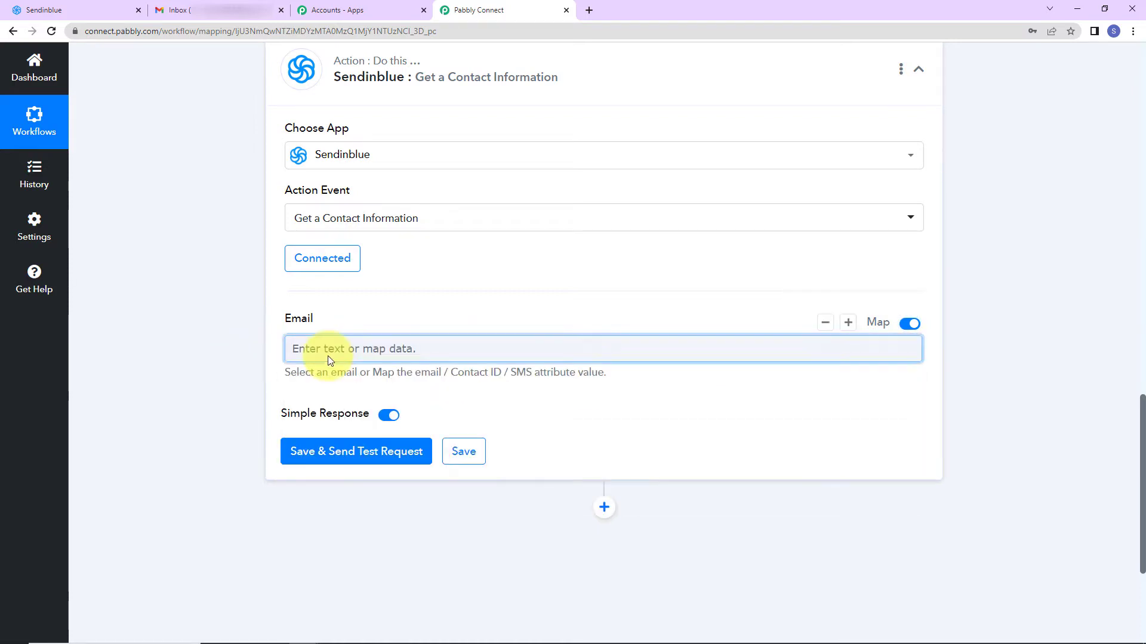
click(330, 357)
click(353, 457)
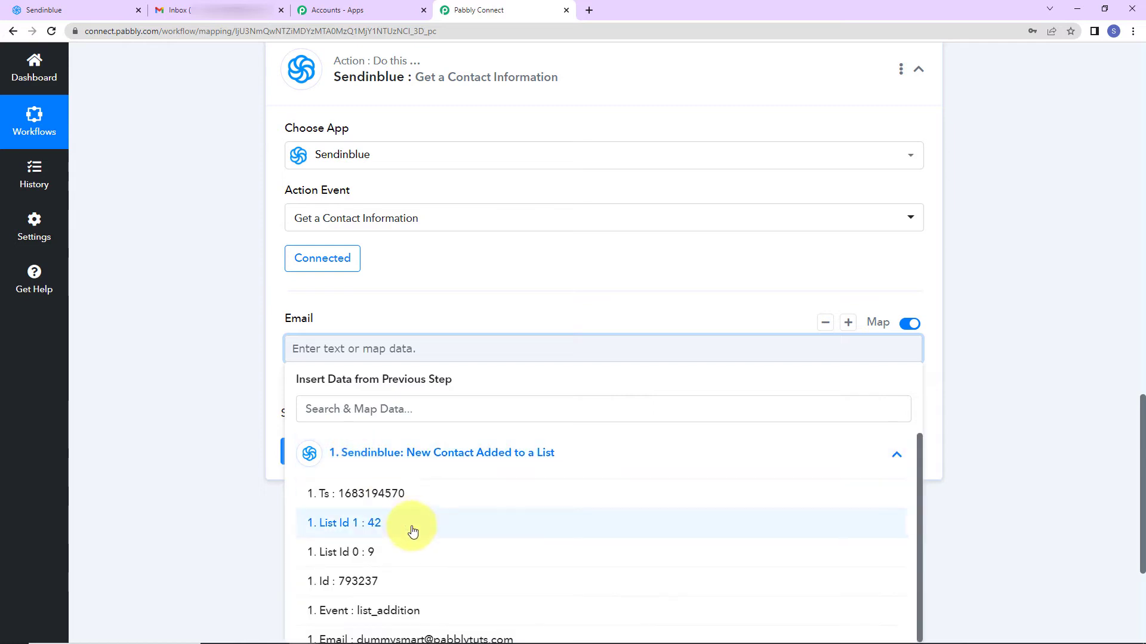
scroll(410, 572, down, 1)
click(412, 620)
click(163, 338)
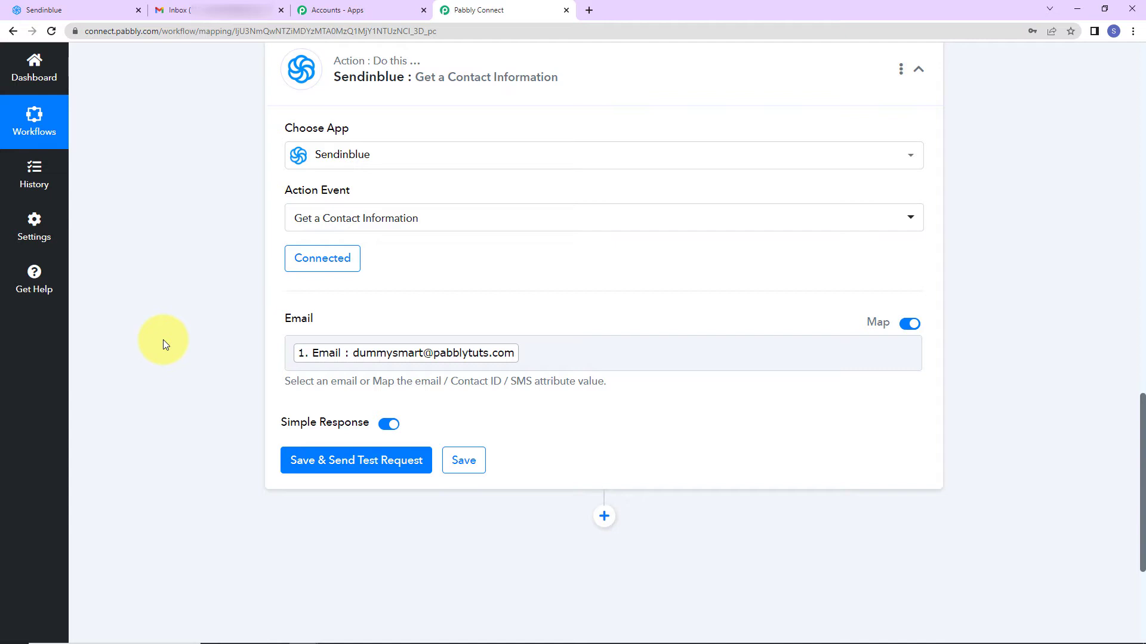
Send a test request and review the returned contact ID 239, names and list IDs 9, 42
click(301, 460)
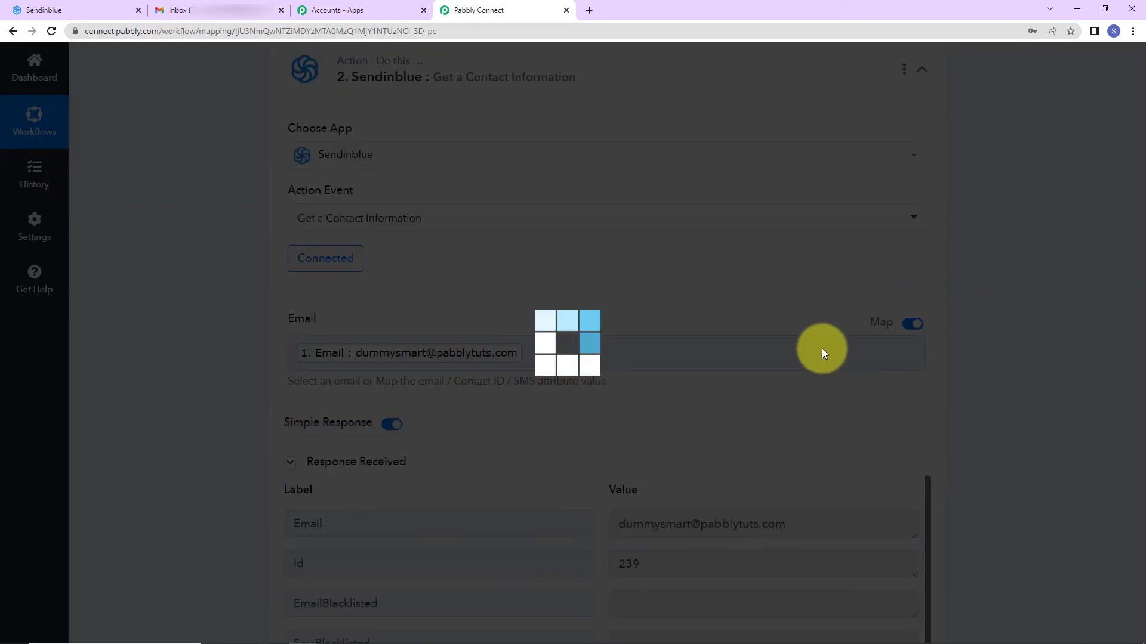
scroll(820, 352, down, 5)
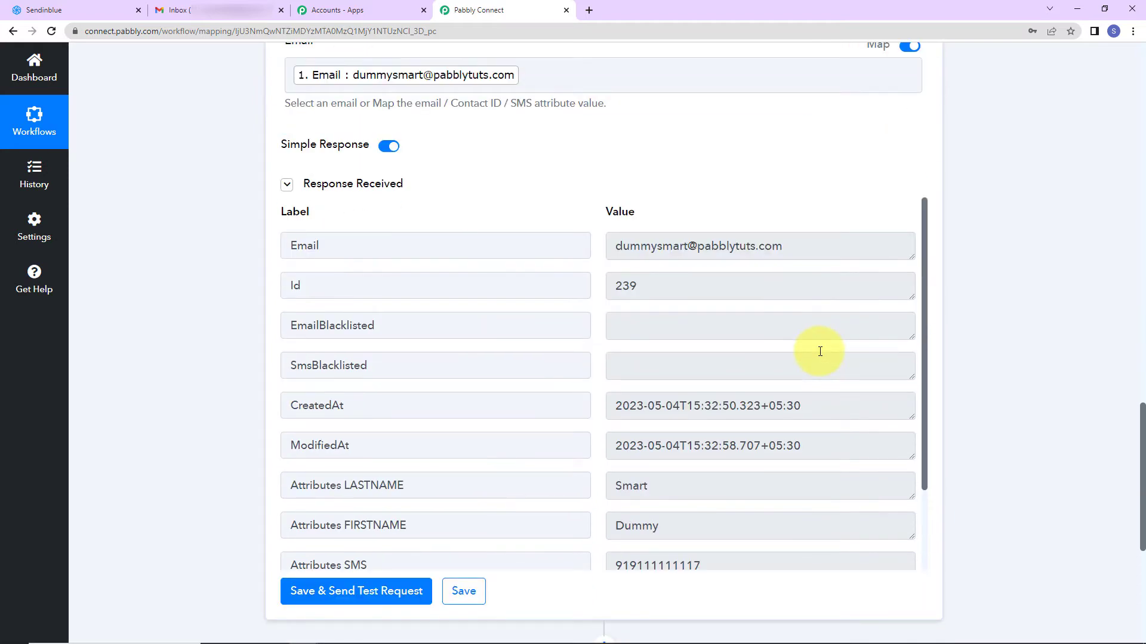
scroll(713, 346, down, 2)
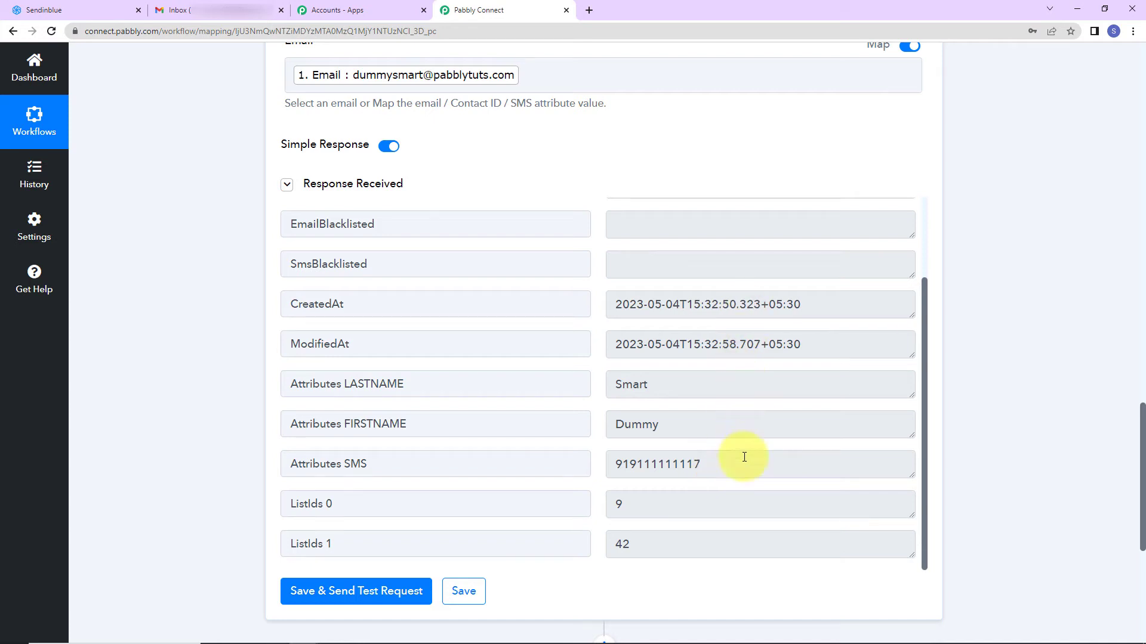
scroll(742, 457, down, 2)
scroll(997, 304, down, 3)
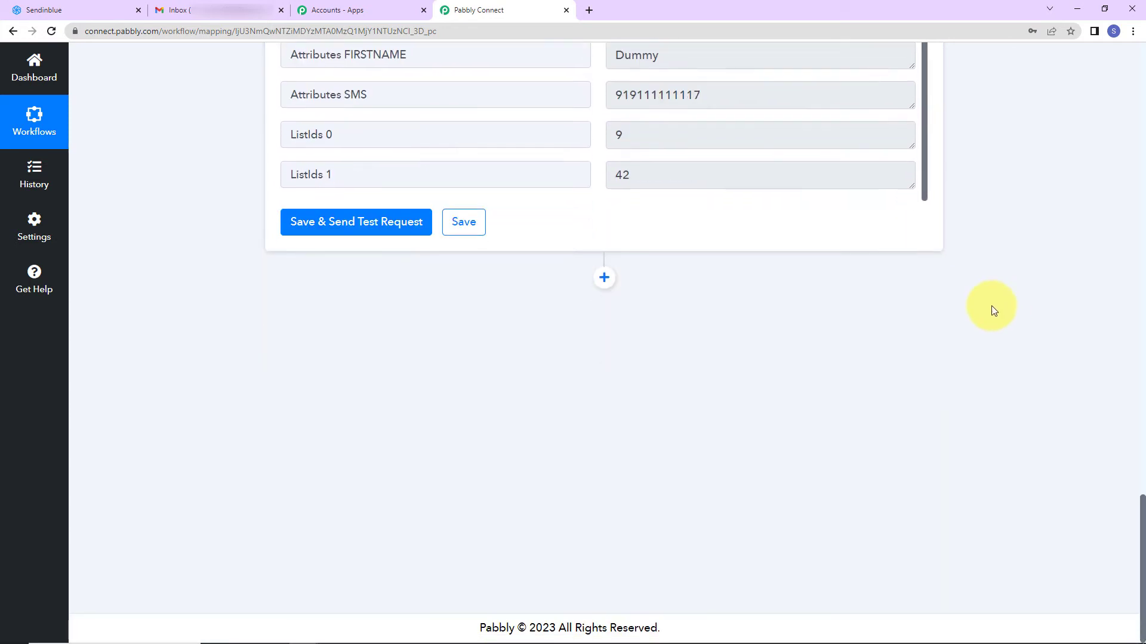
Add a Gmail 'Send Email' action step after the Sendinblue lookup
click(605, 277)
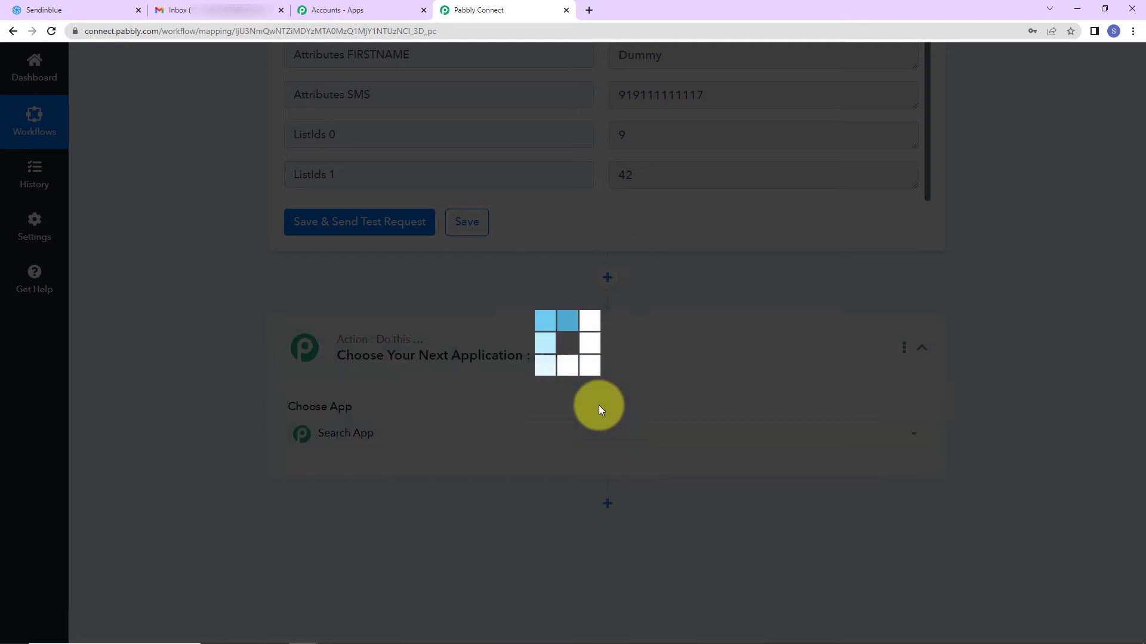
text(e)
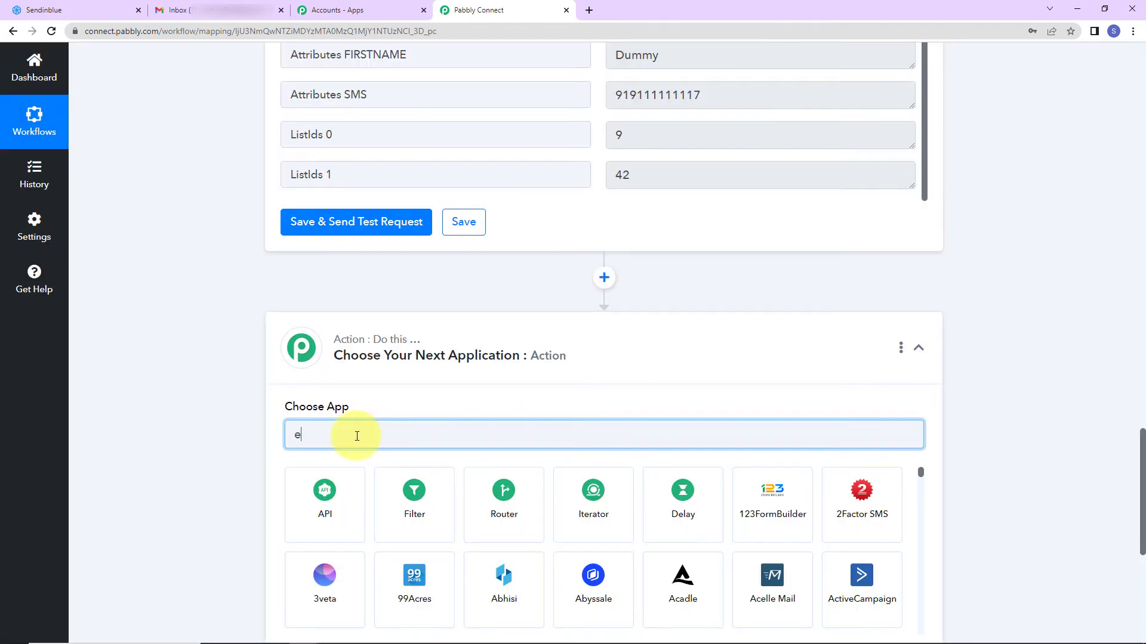
key(BackSpace)
text(gma)
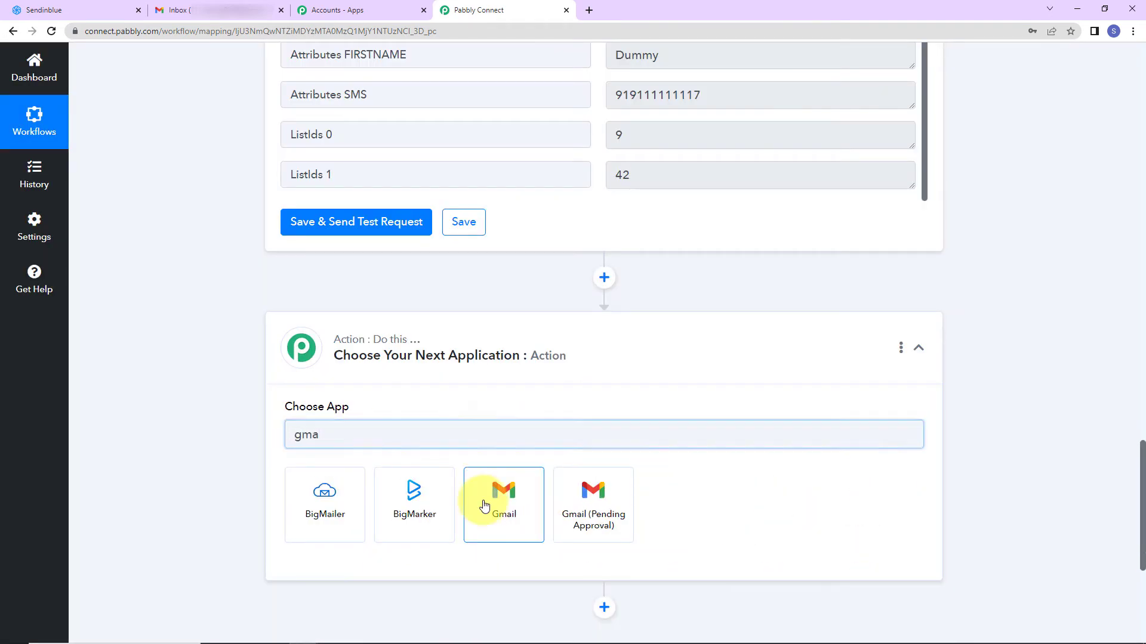
click(484, 506)
click(360, 496)
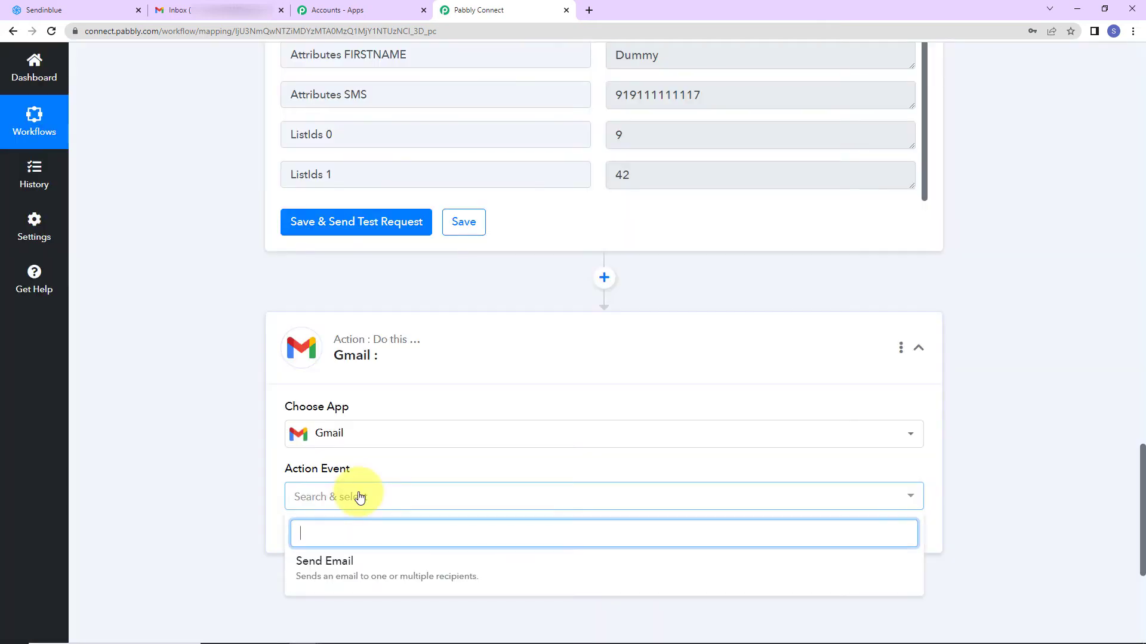
click(364, 559)
Create a new Gmail connection, authorizing the Google account for Pabbly Connect
click(349, 536)
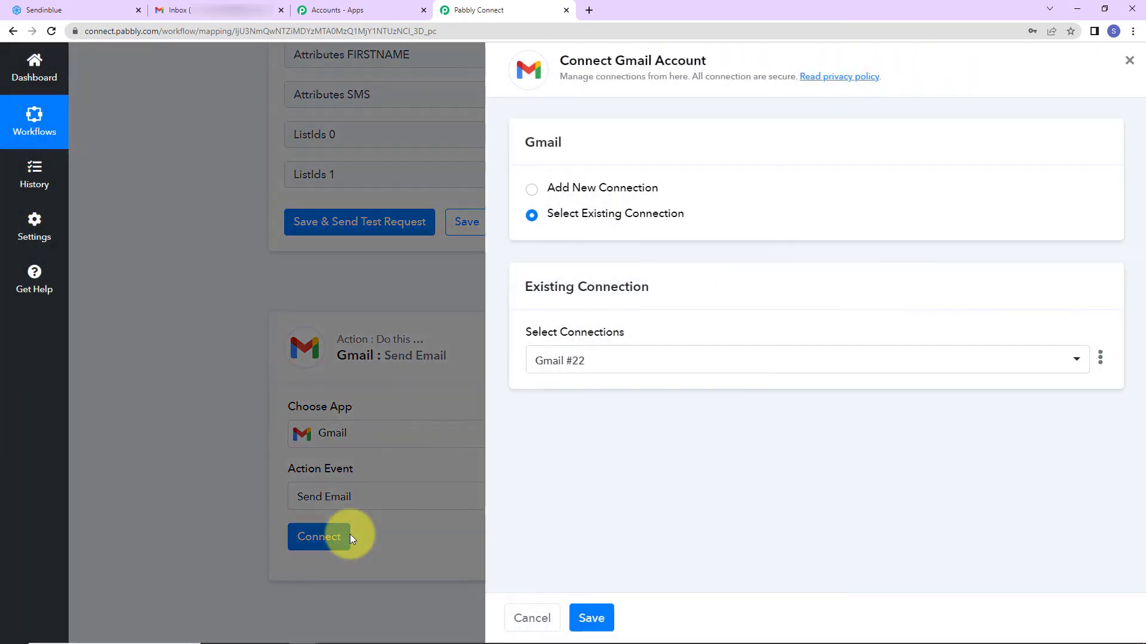
drag(558, 60, 704, 62)
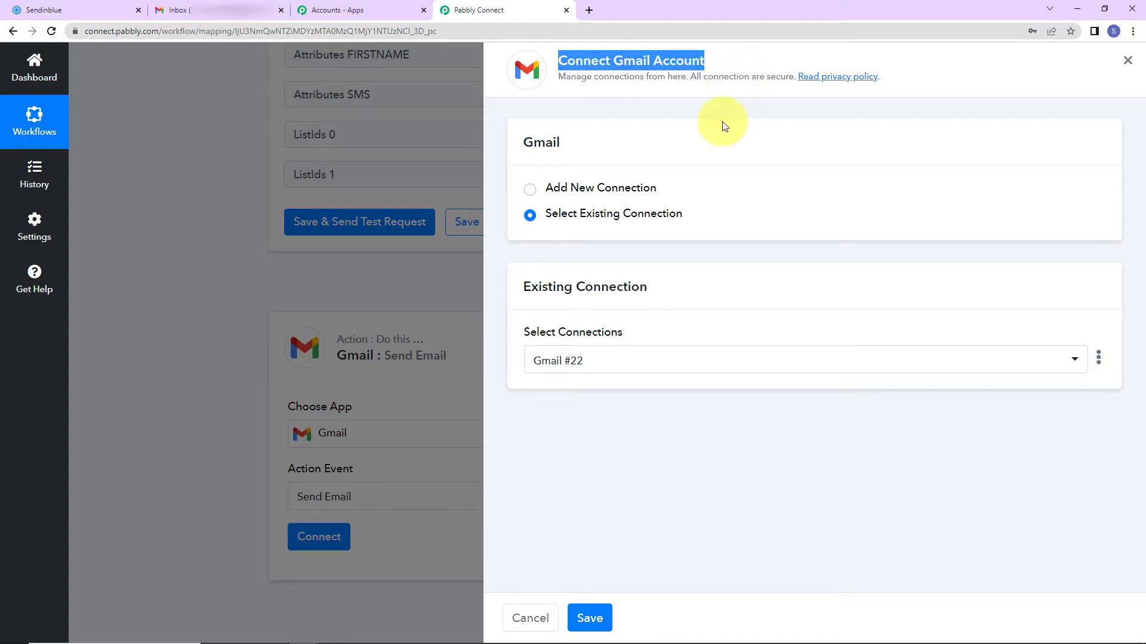
click(530, 190)
click(622, 342)
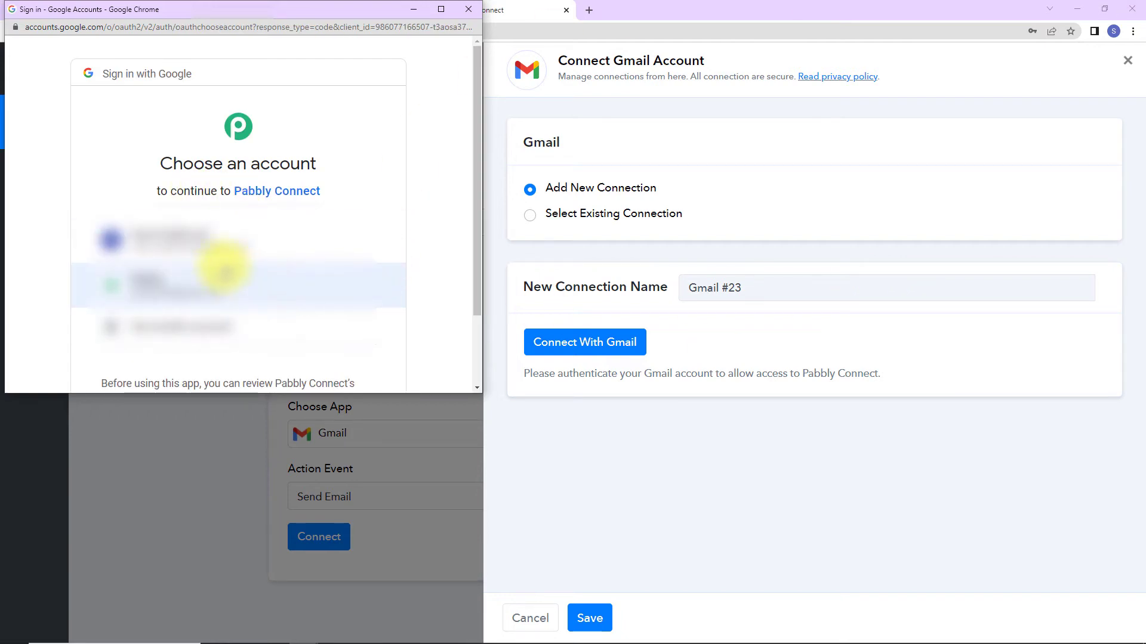
click(206, 237)
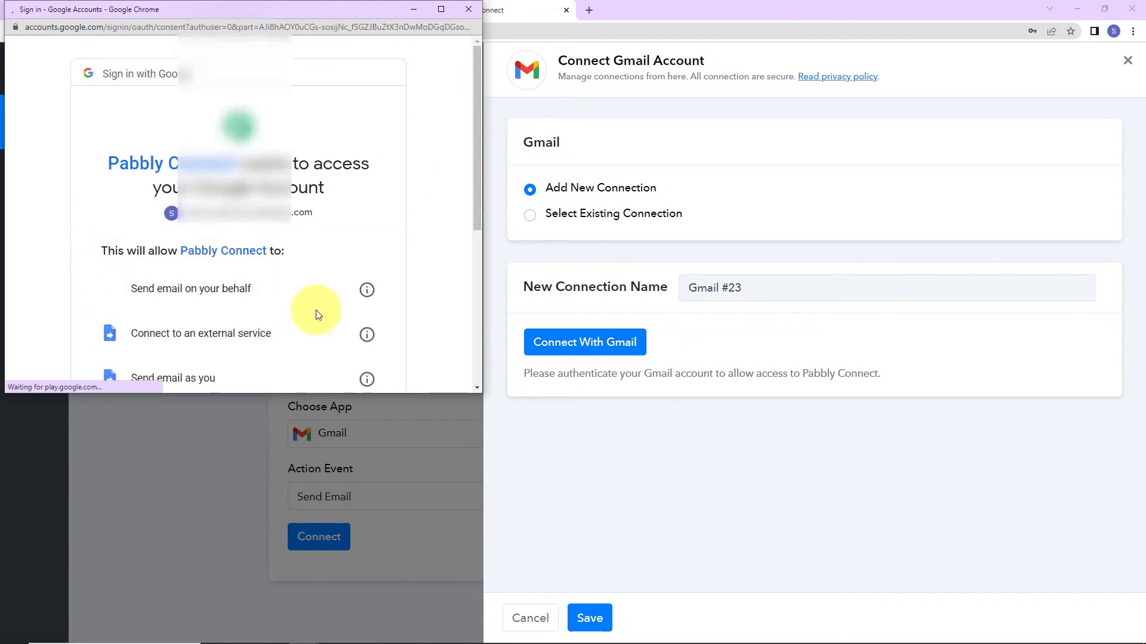
scroll(291, 300, down, 5)
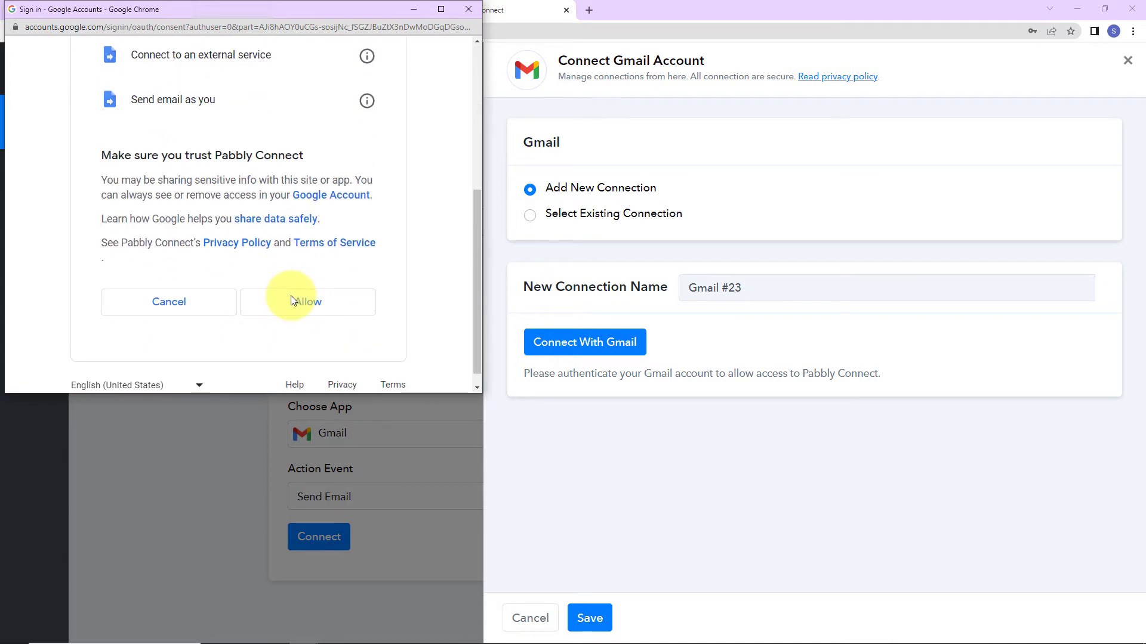
click(290, 302)
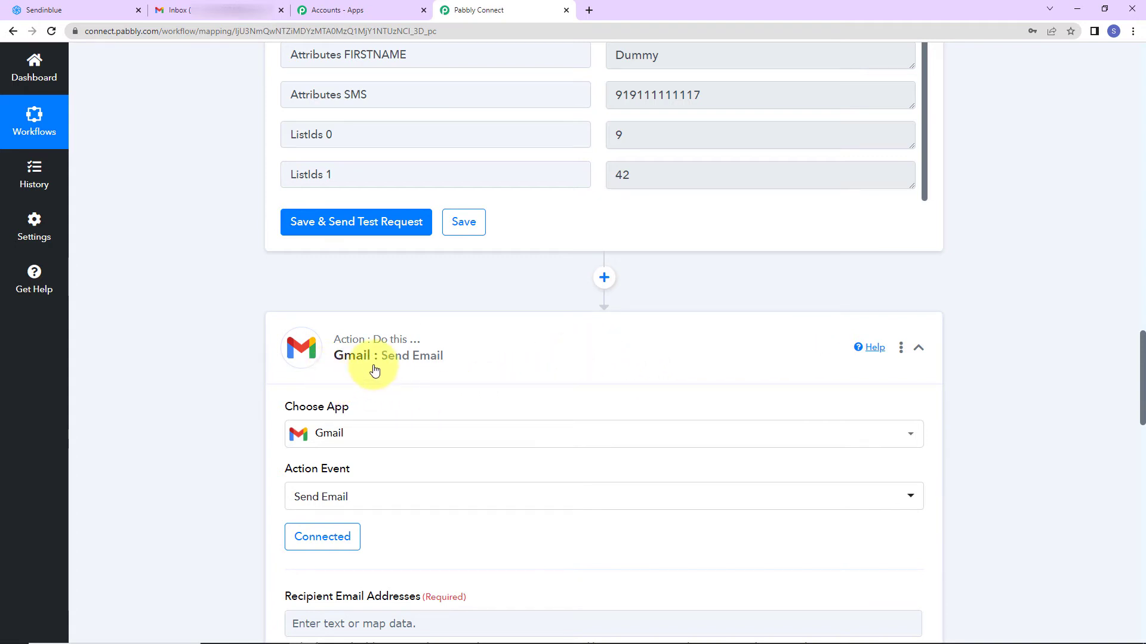
Map the new-contact trigger's Email into Recipient Email Addresses
scroll(511, 368, down, 7)
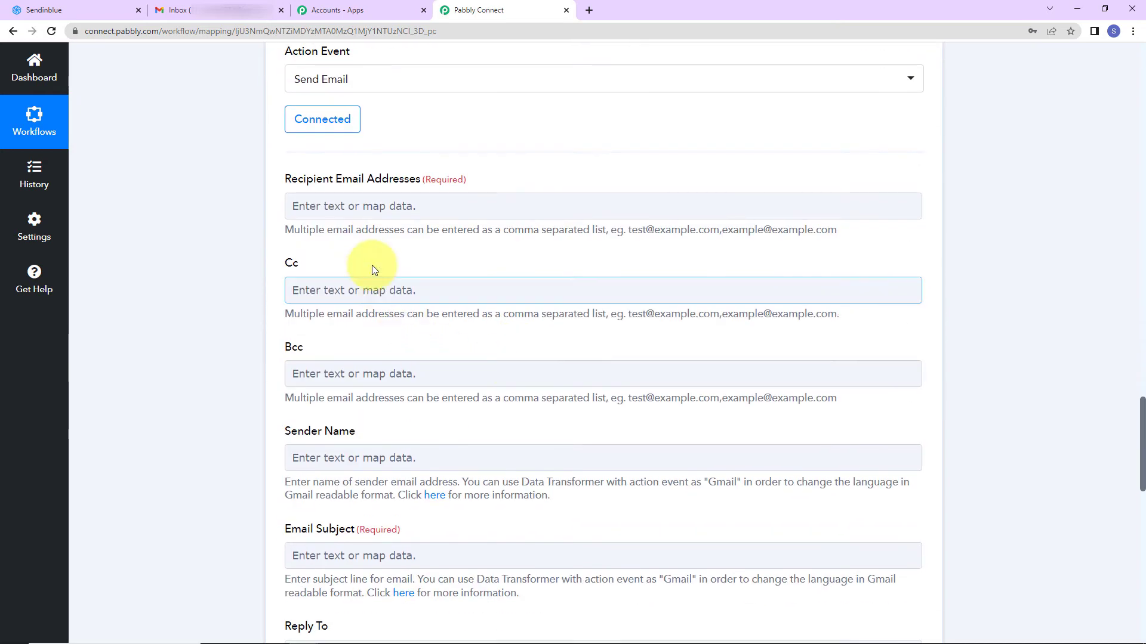
click(353, 203)
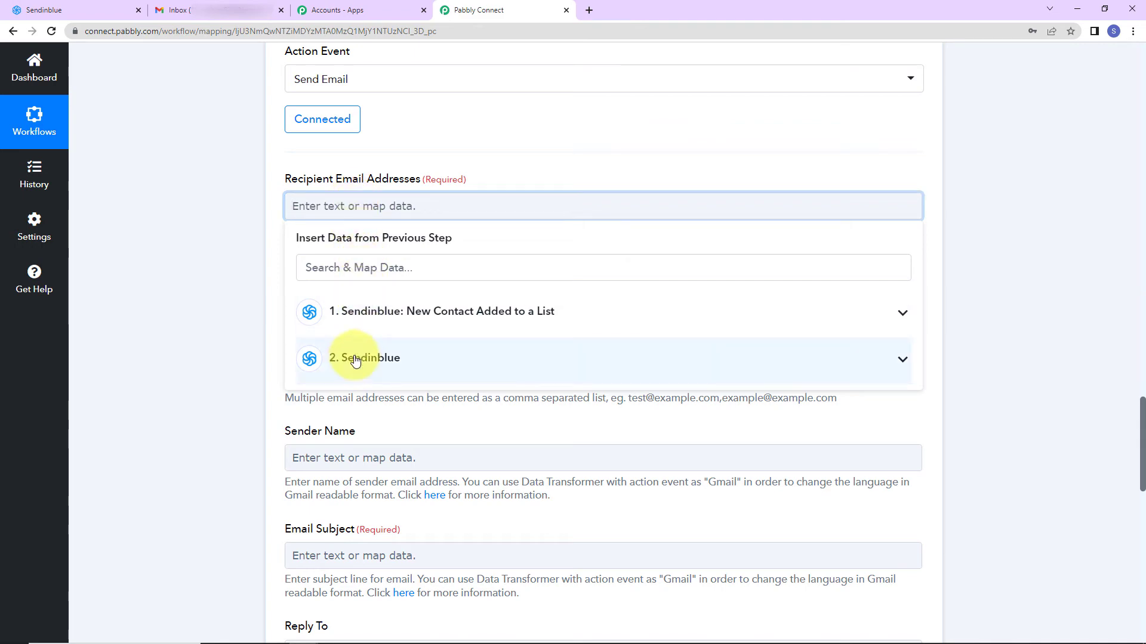
click(358, 316)
click(406, 498)
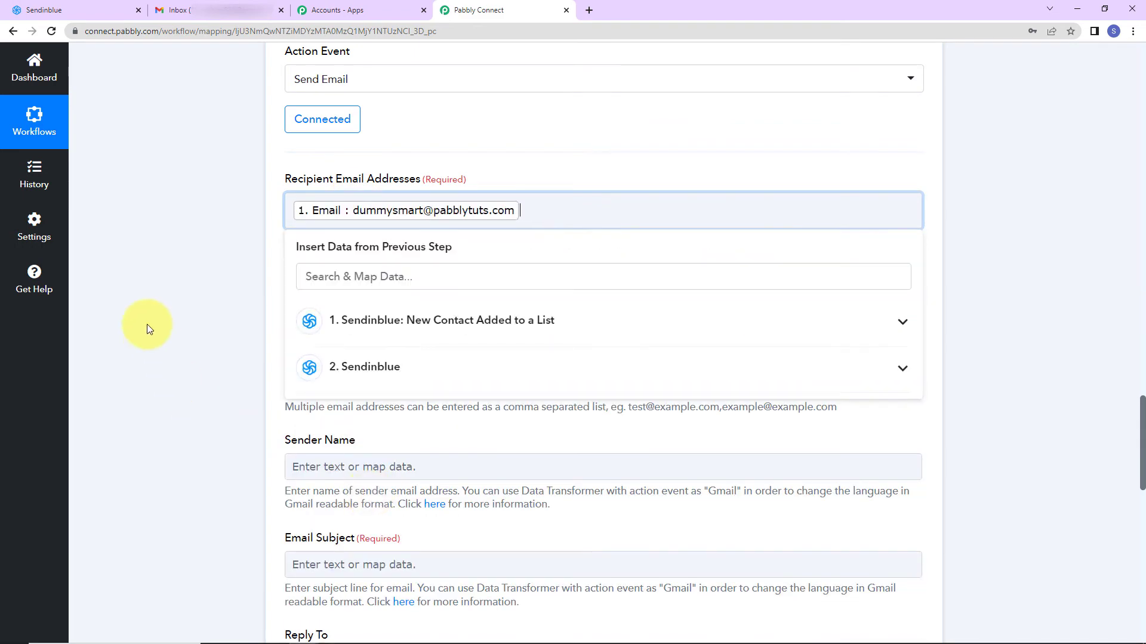
click(146, 316)
Set the Sender Name to 'Pabbly Connect'
scroll(146, 312, down, 2)
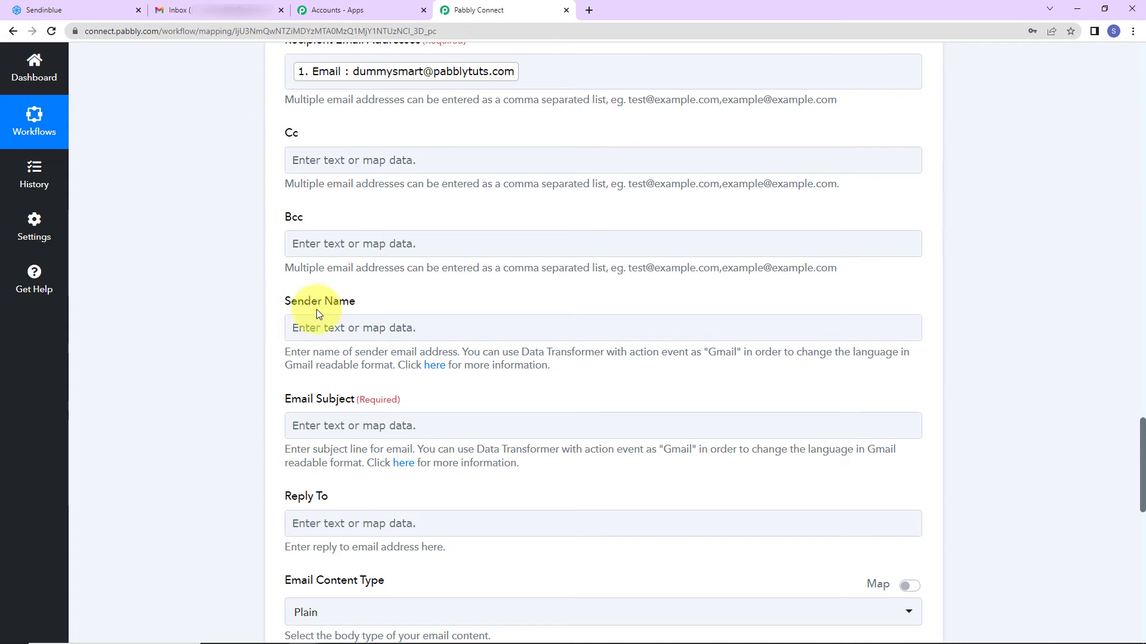
click(316, 328)
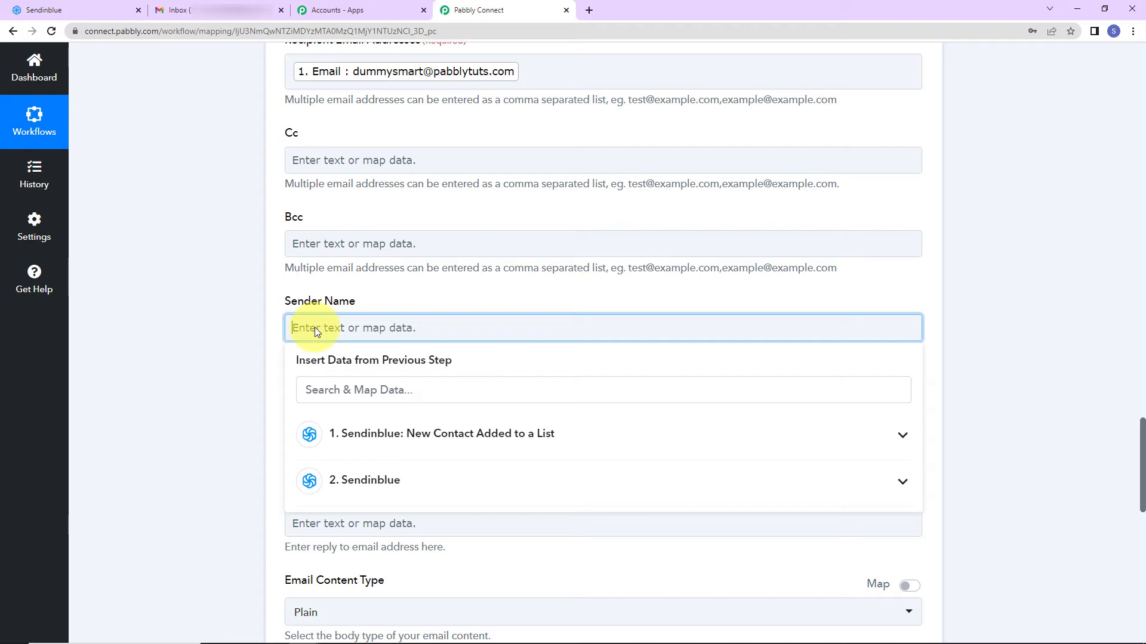
text(Pabbly Connect)
click(189, 279)
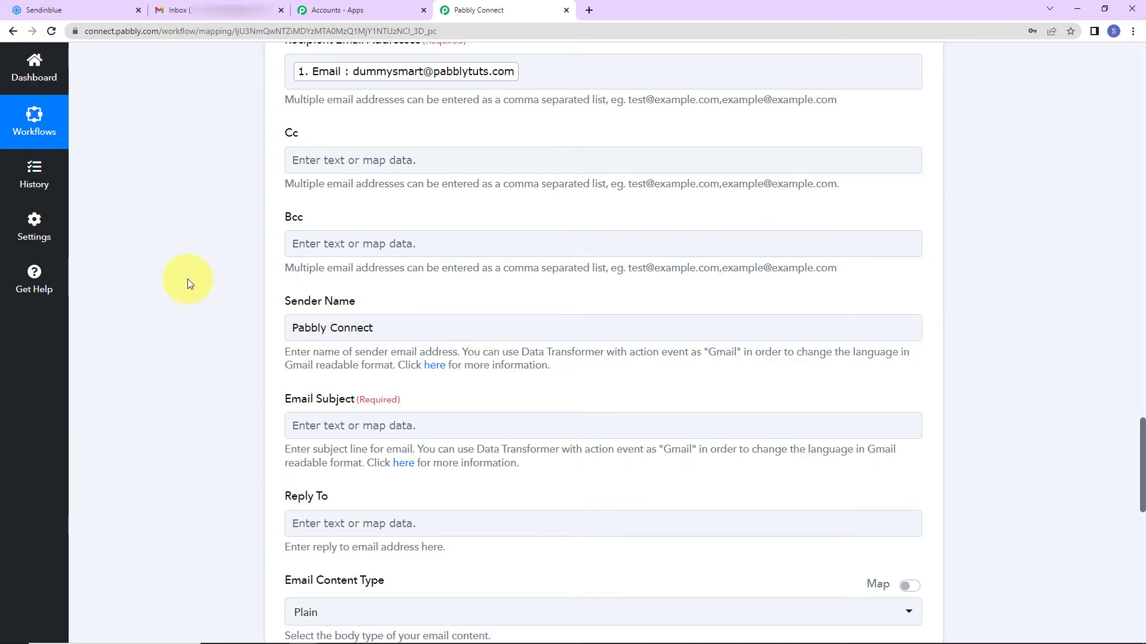
Set the Email Subject to 'Welcome Email!'
scroll(190, 280, down, 2)
click(350, 289)
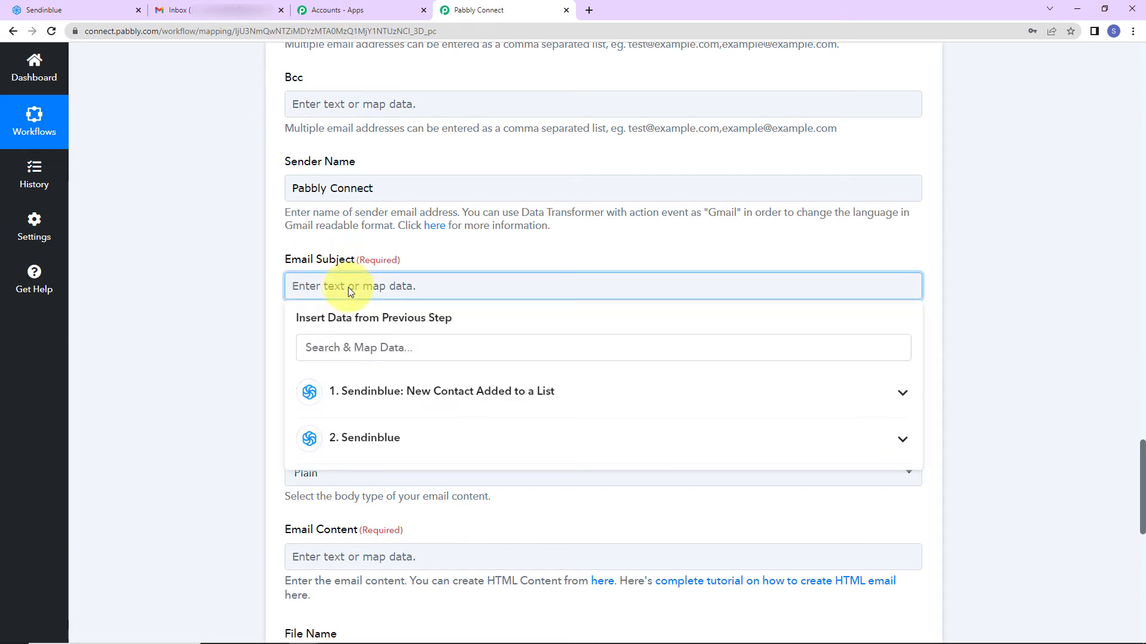
text(Welcome Email!)
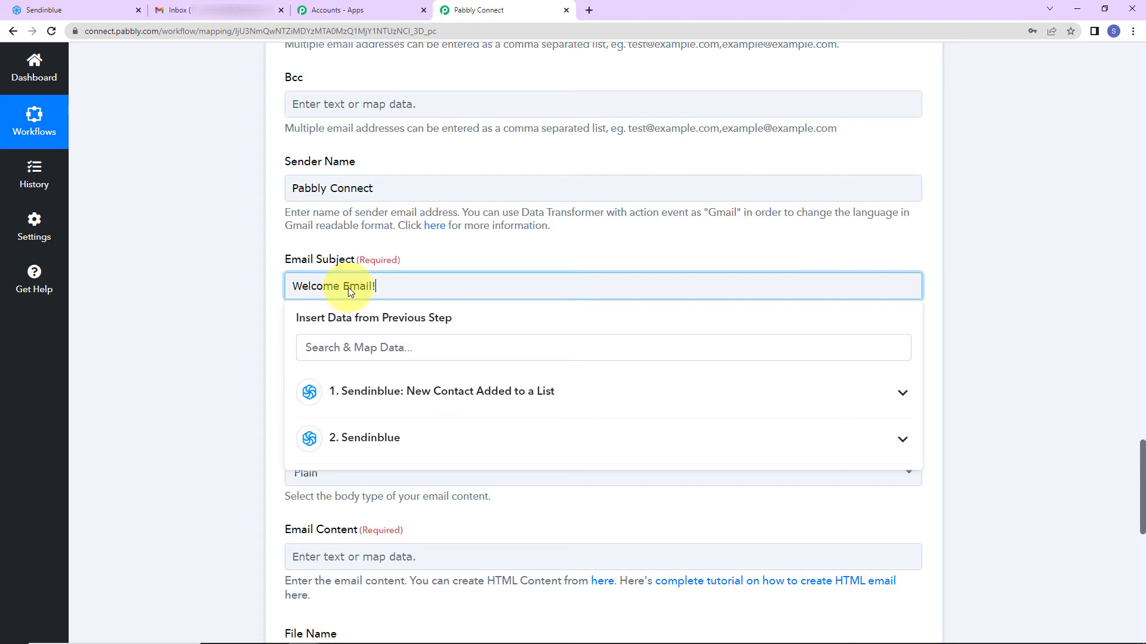
click(202, 329)
scroll(201, 332, down, 2)
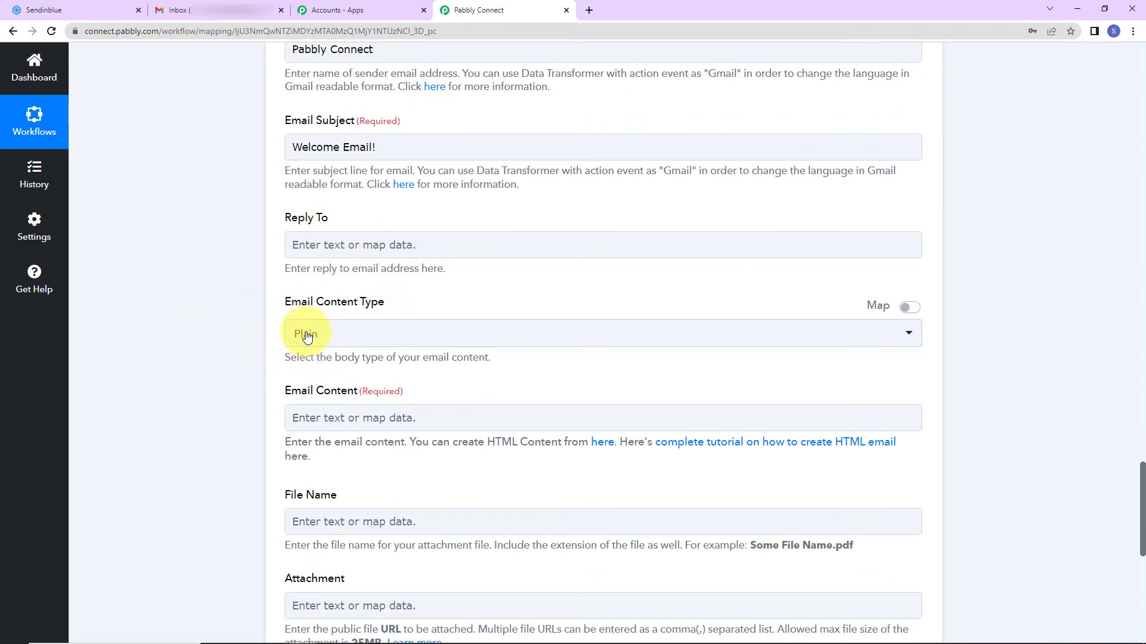
scroll(393, 366, down, 2)
Start the email body with 'Dear' plus the lookup step's FIRSTNAME and LASTNAME
click(340, 279)
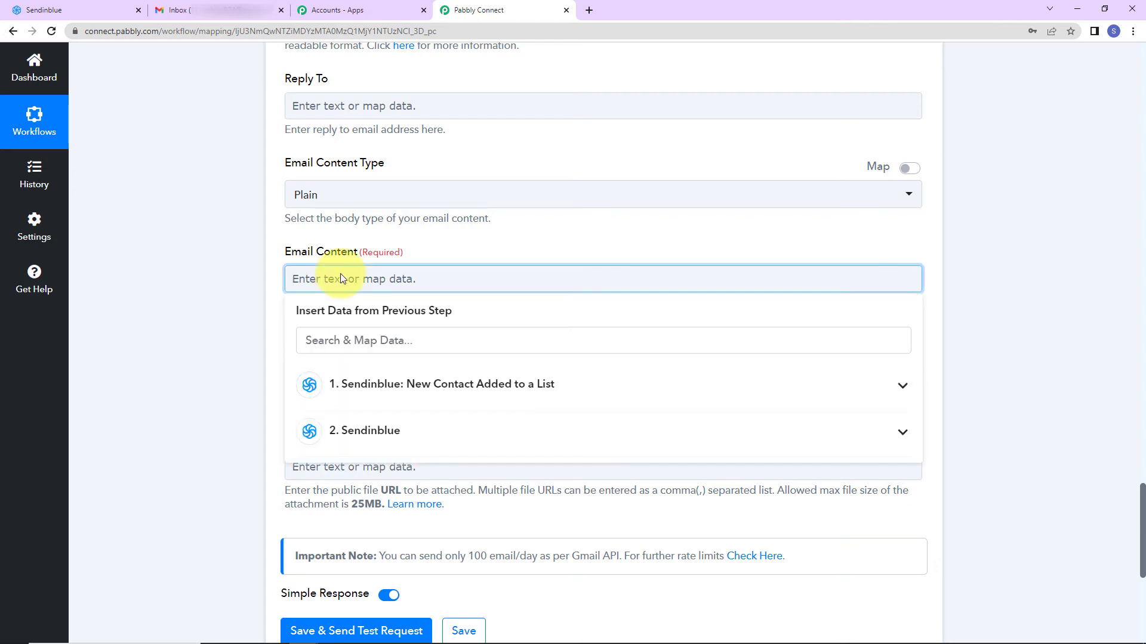
text(Dear)
click(370, 432)
scroll(420, 534, down, 3)
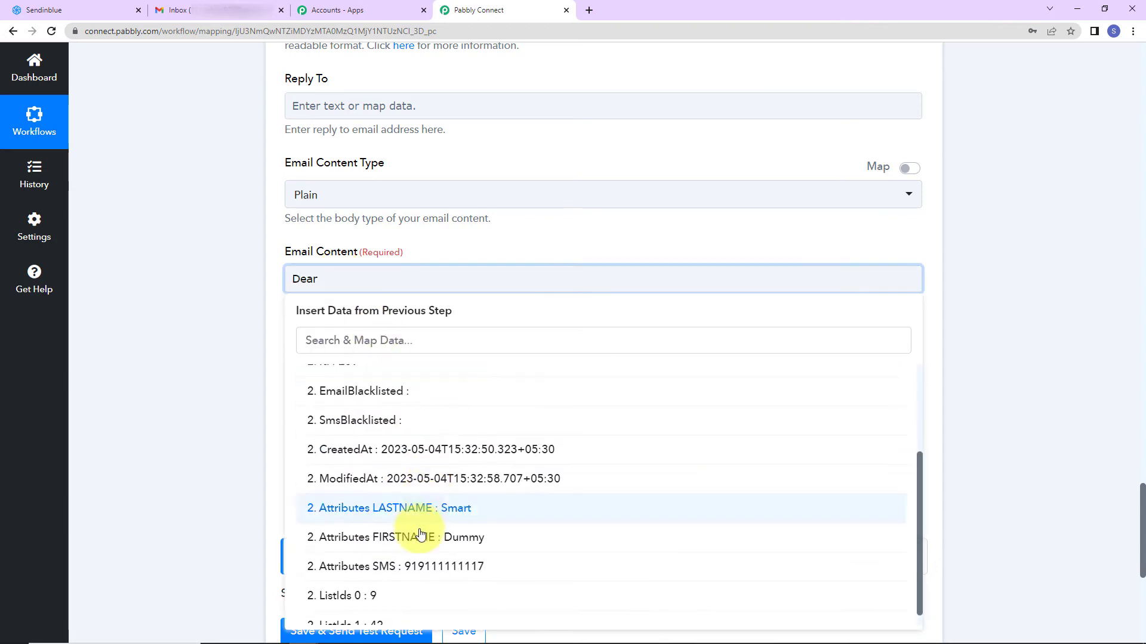
click(371, 540)
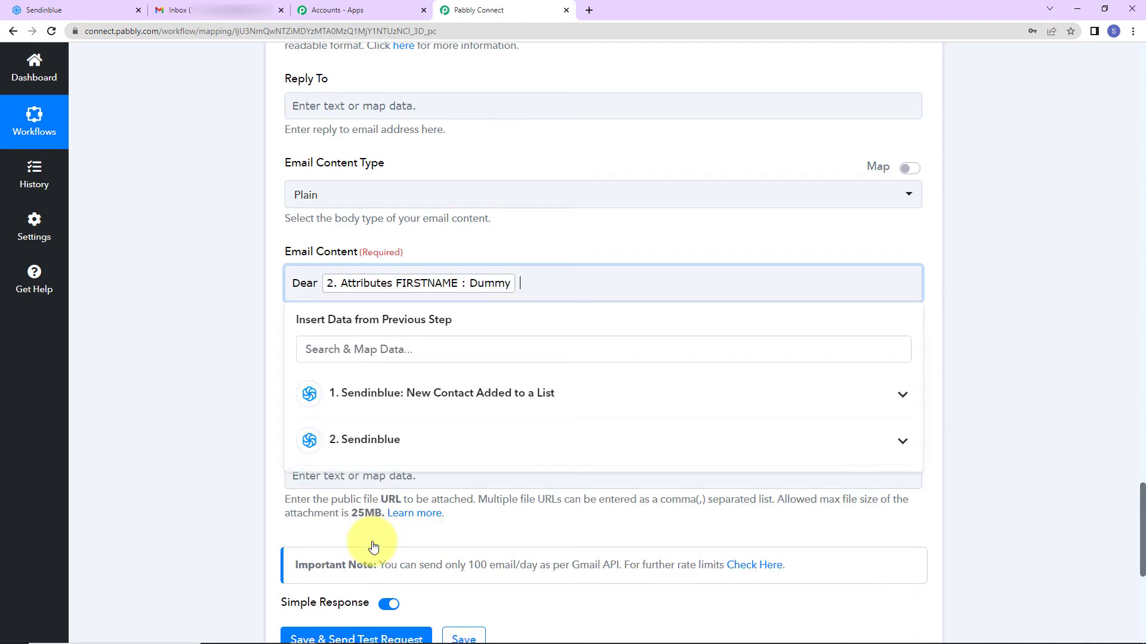
click(411, 441)
scroll(405, 565, down, 3)
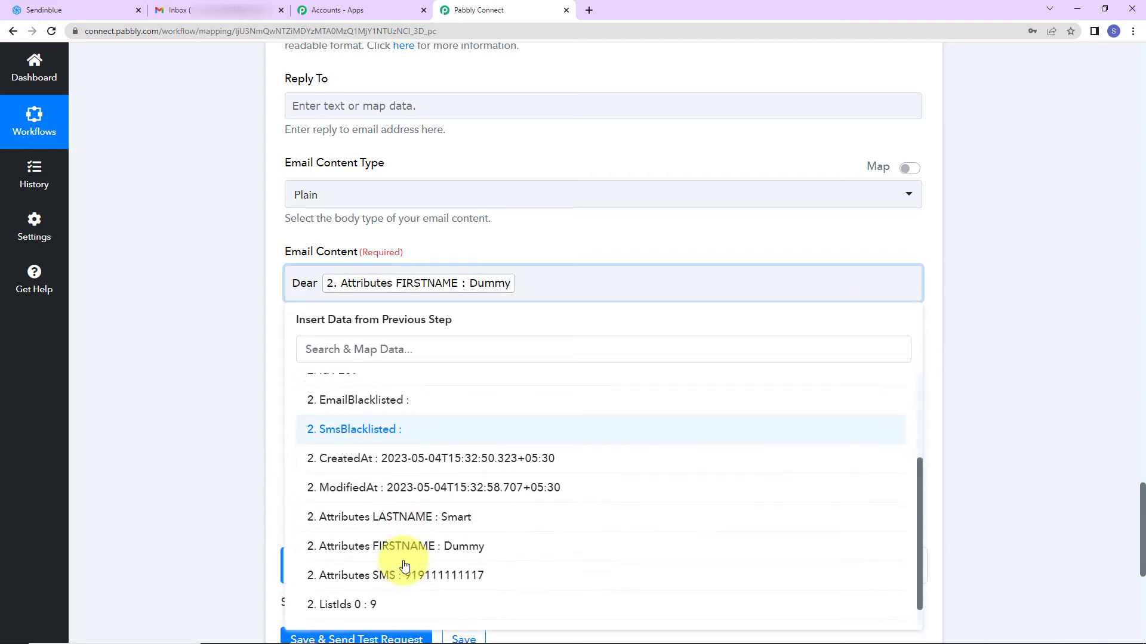
click(398, 523)
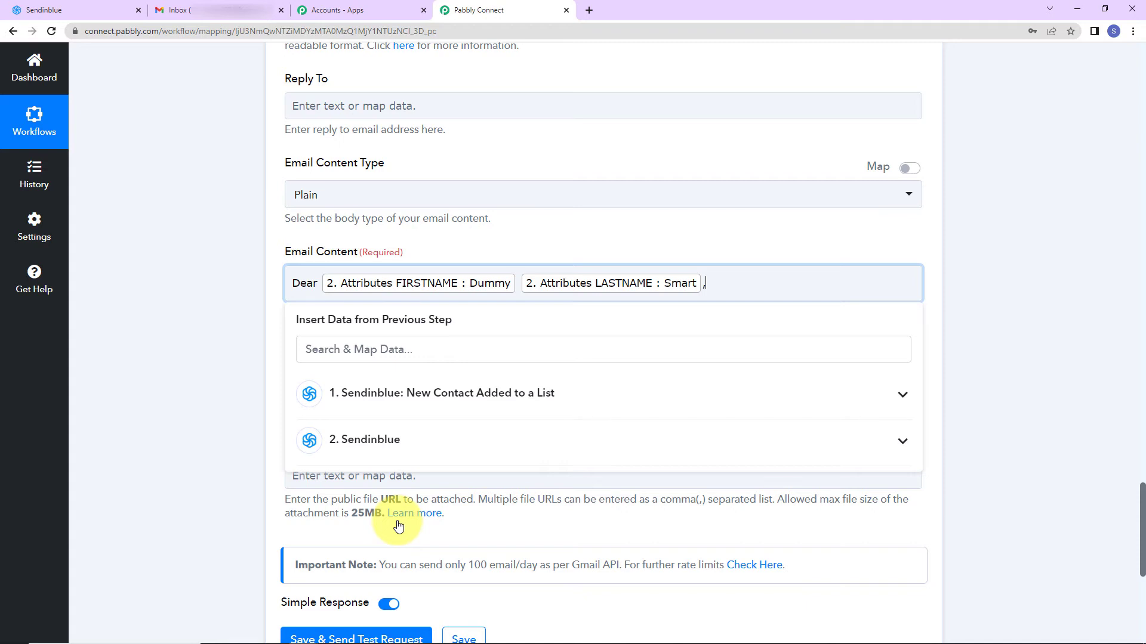
Add the Sendinblue welcome message and 'Regards', leaving File Name and Attachment empty
key(Return)
text(Welcome to Sendinblue. Thanks for signing up. We are glad to have you as a part of our team. You will get regular updates on the various offers and new launches.  Regards)
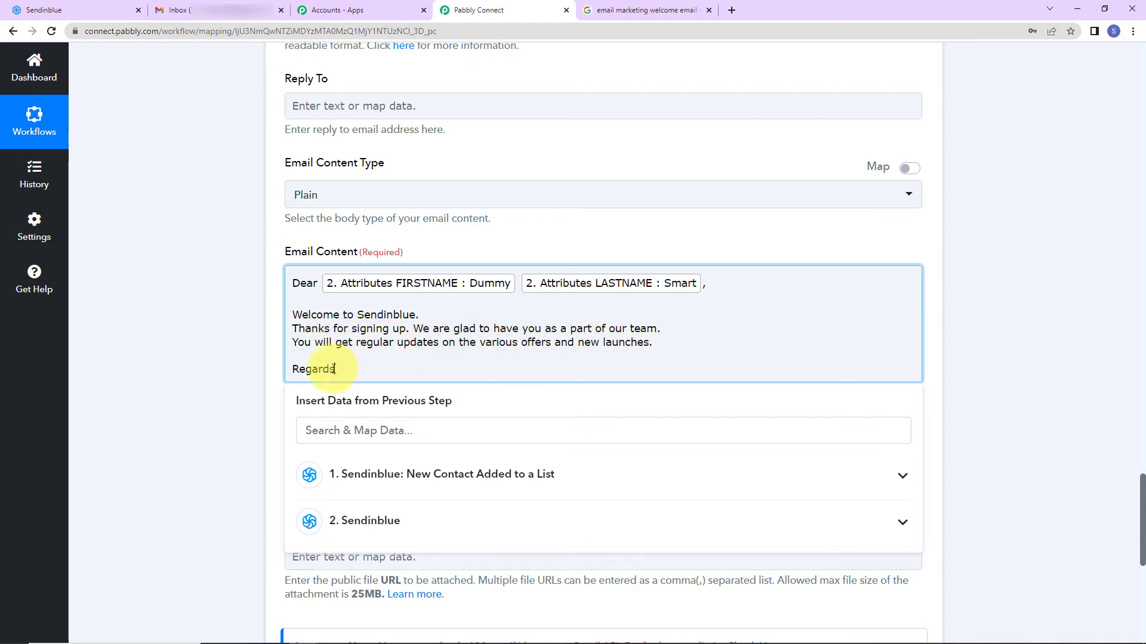
scroll(208, 358, down, 2)
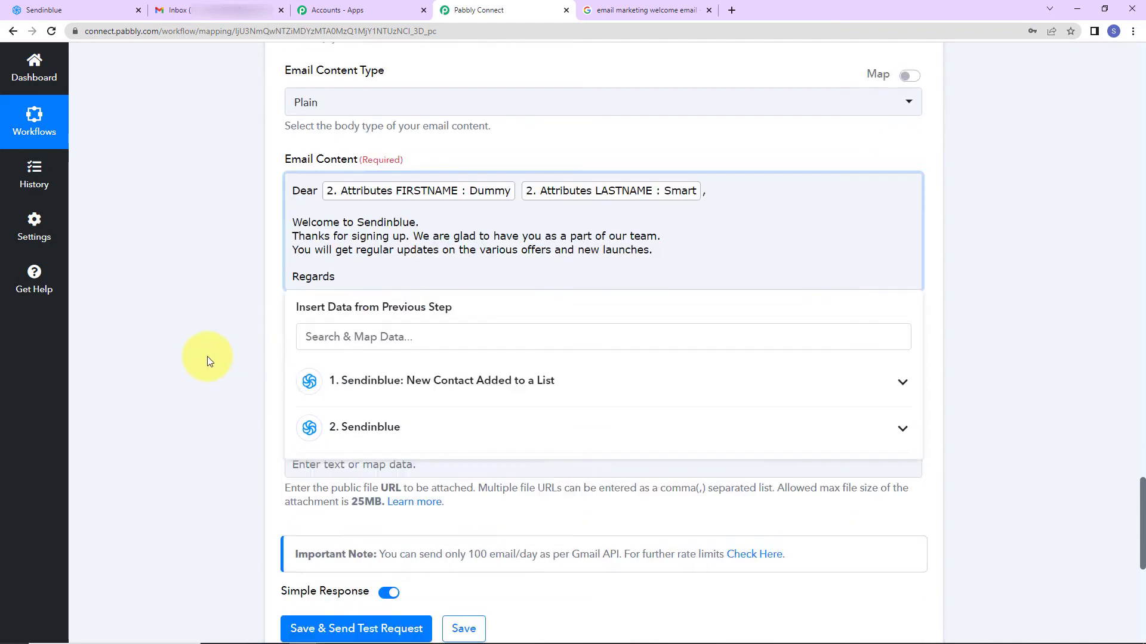
scroll(208, 358, down, 1)
click(208, 356)
click(367, 330)
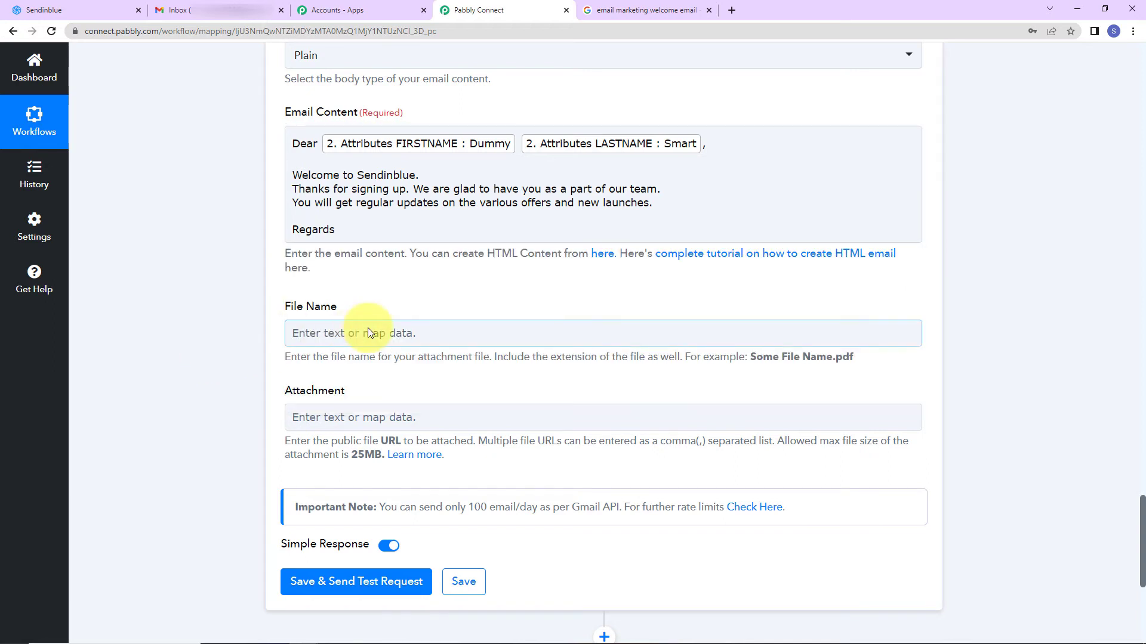
click(328, 314)
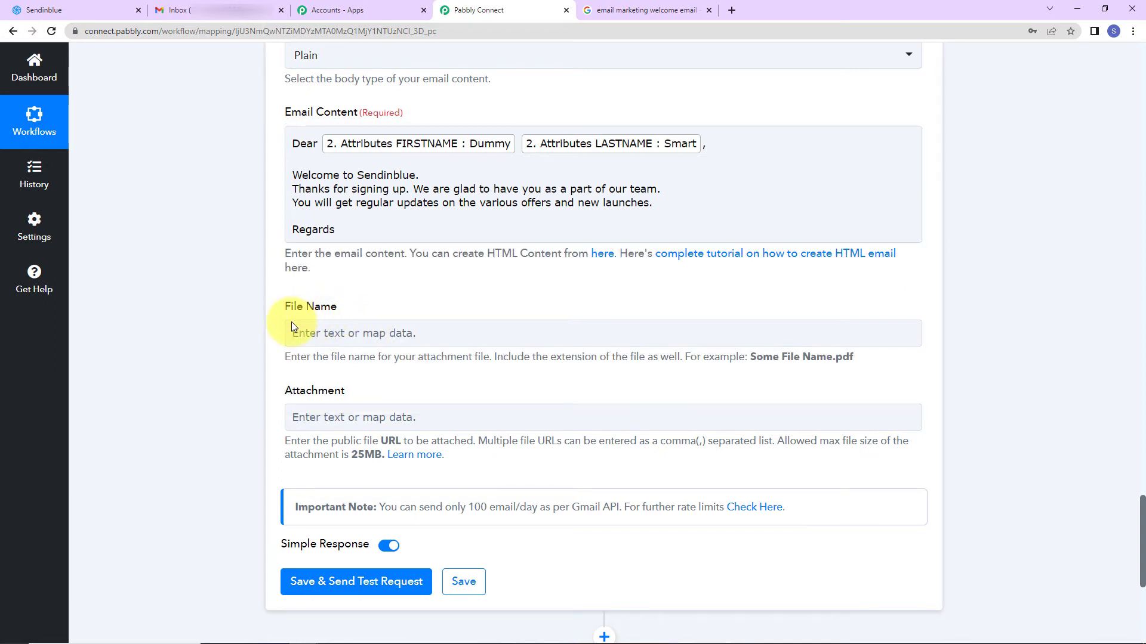
click(292, 420)
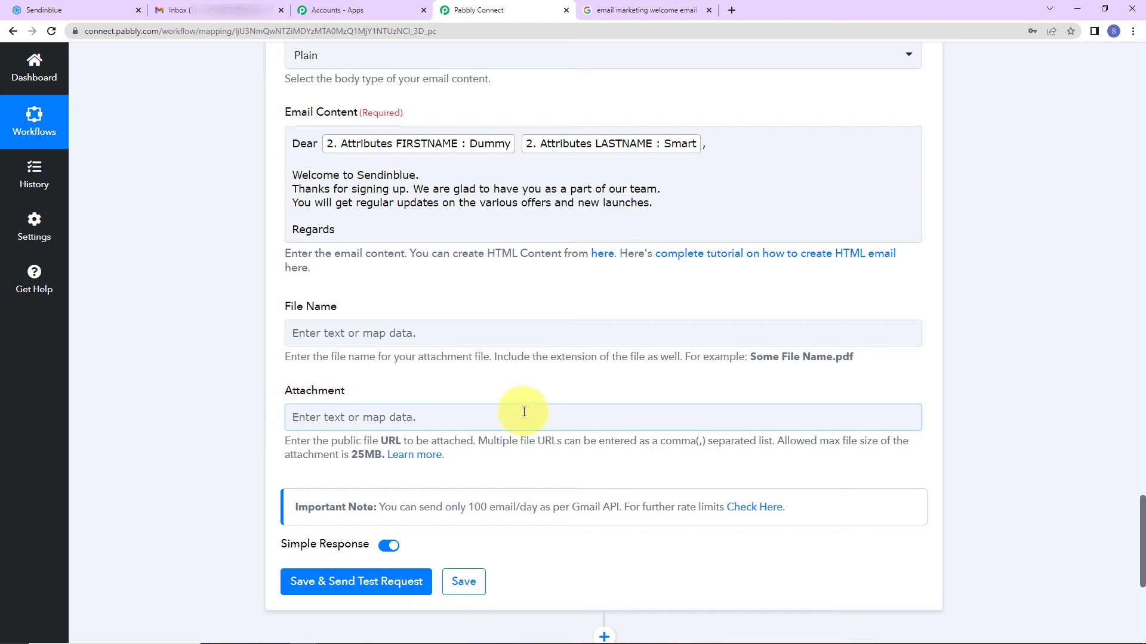
Save the Gmail step and send a test email, confirming the response status is 'sent'
scroll(521, 401, down, 2)
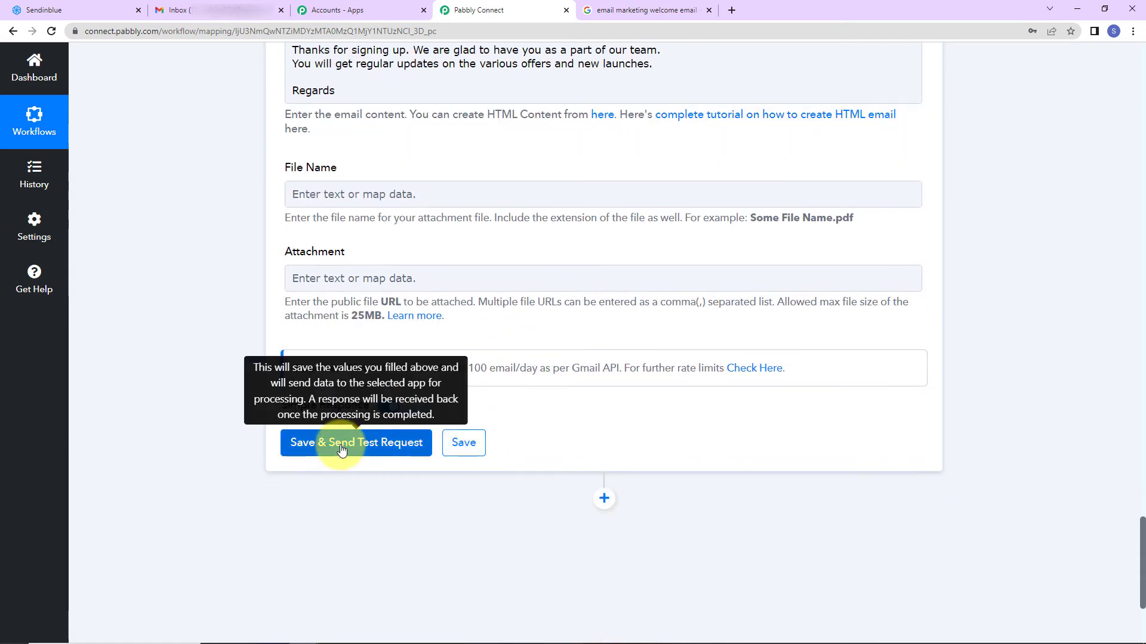
click(340, 448)
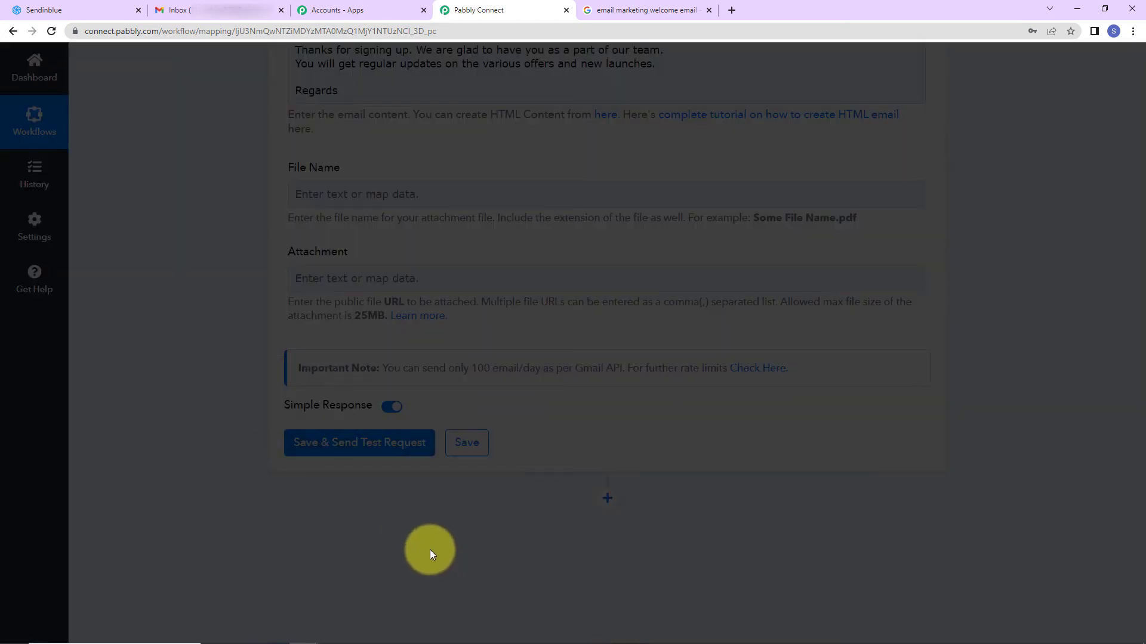
scroll(1014, 457, down, 5)
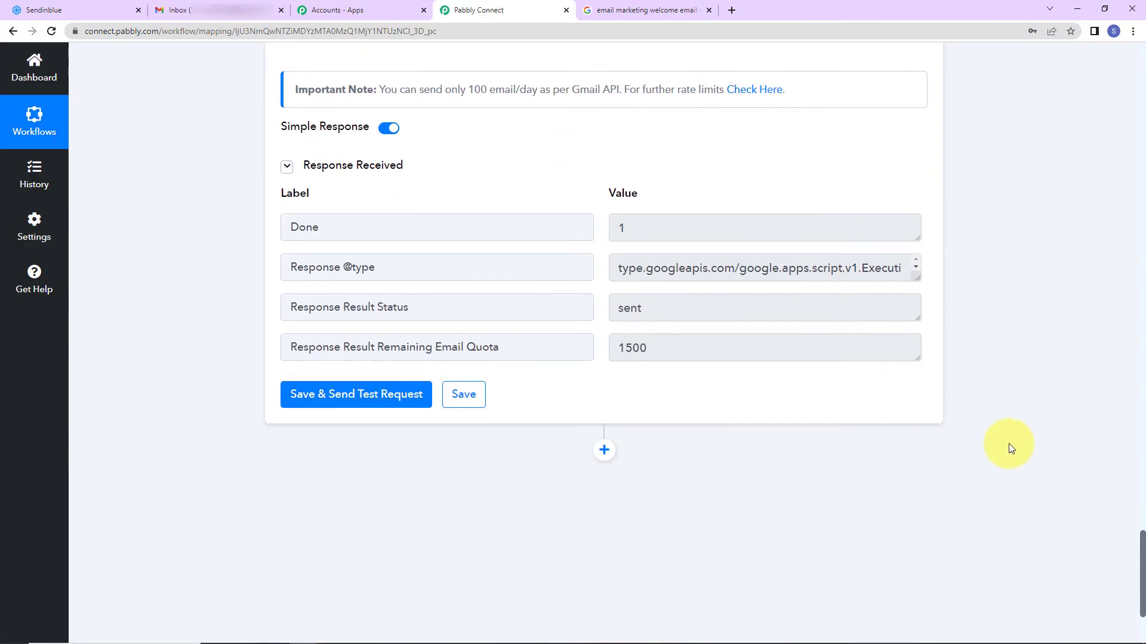
click(211, 16)
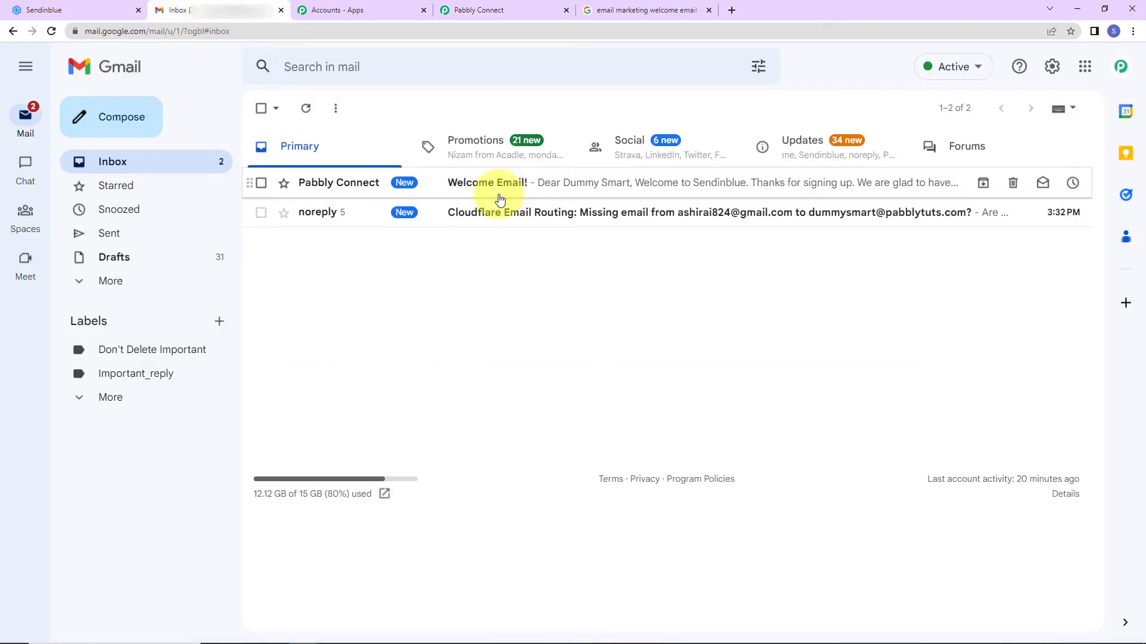
Read the 'Welcome Email!' message in the Gmail inbox, then return to Sendinblue
click(515, 190)
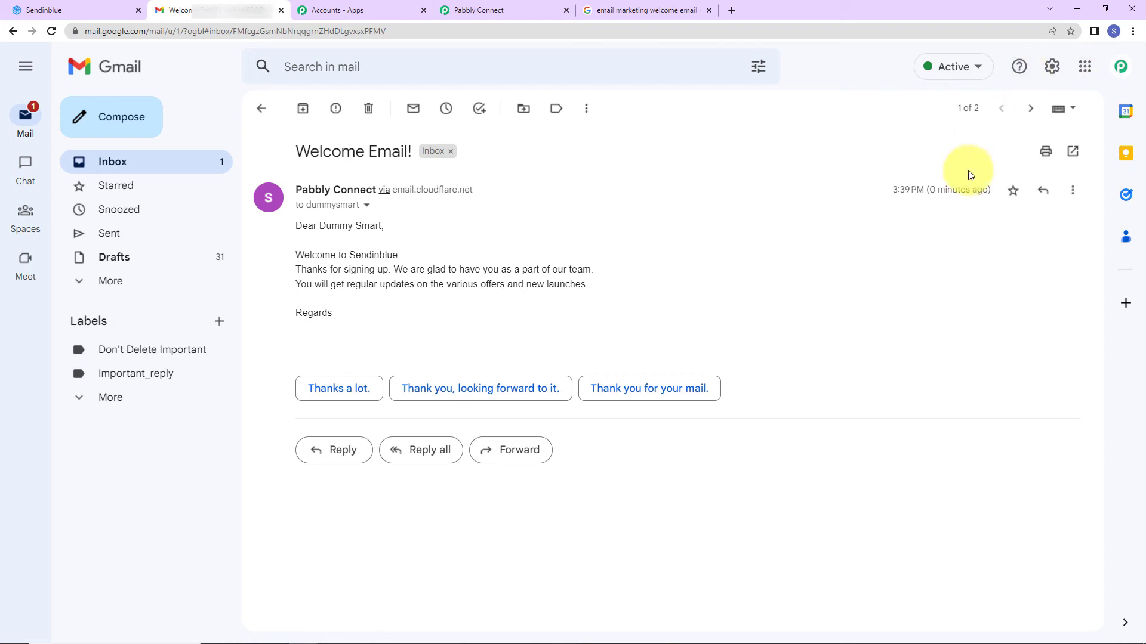
click(74, 10)
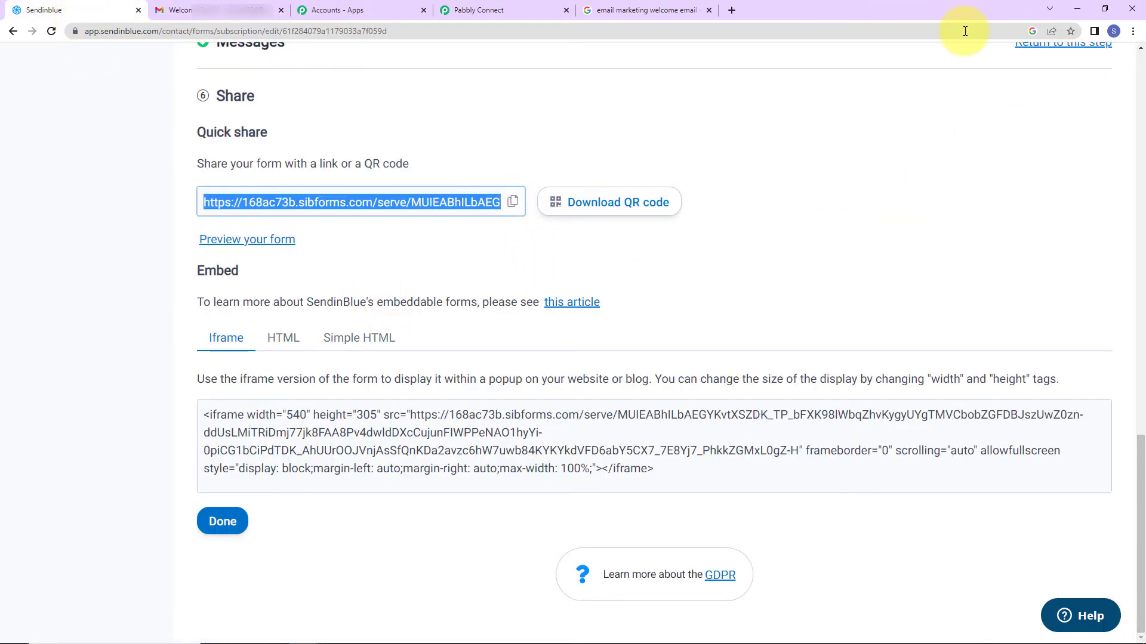
Load the copied Newsletter signup form link in a new Chrome Incognito window
click(1133, 31)
click(1027, 73)
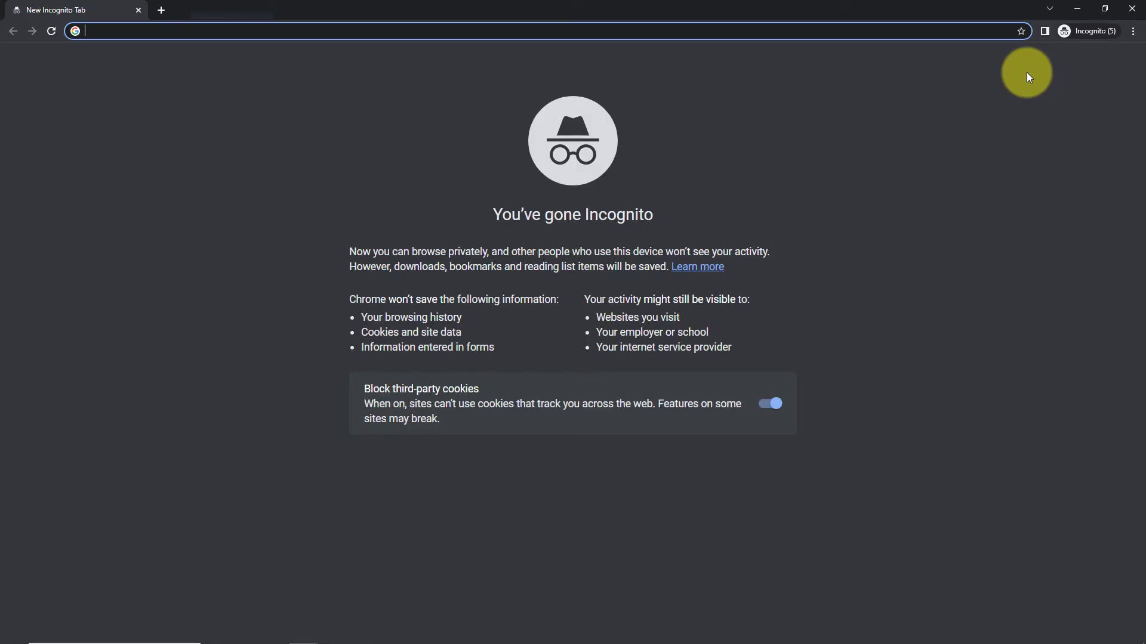
key(ctrl+v)
key(Return)
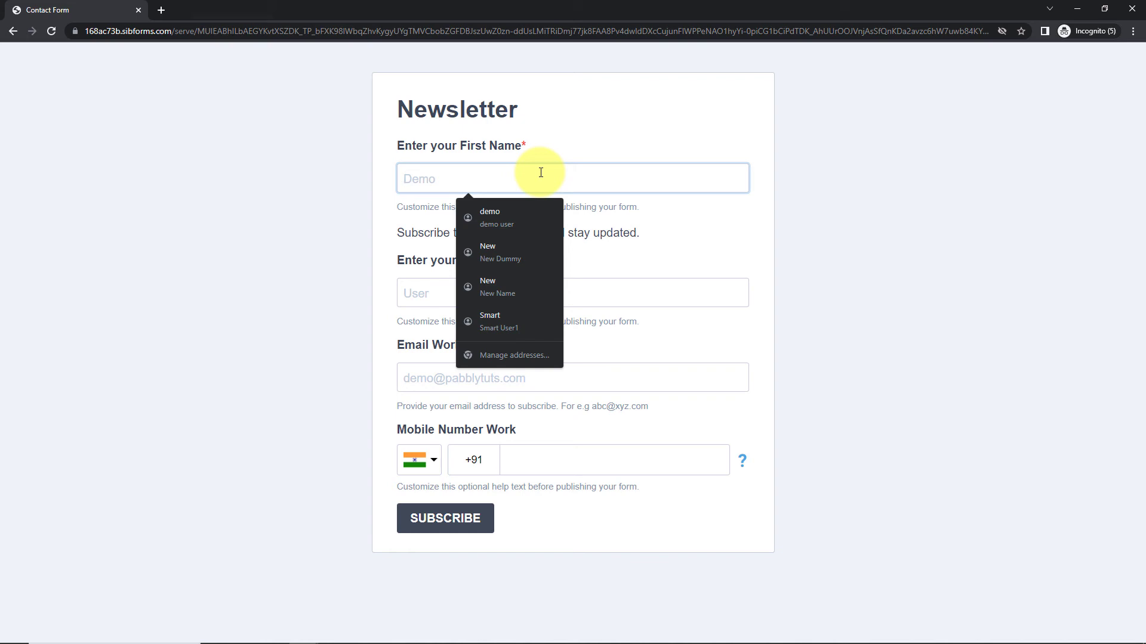
Fill in a test contact's first name, last name, work email and mobile, and subscribe
text(Test)
key(Tab)
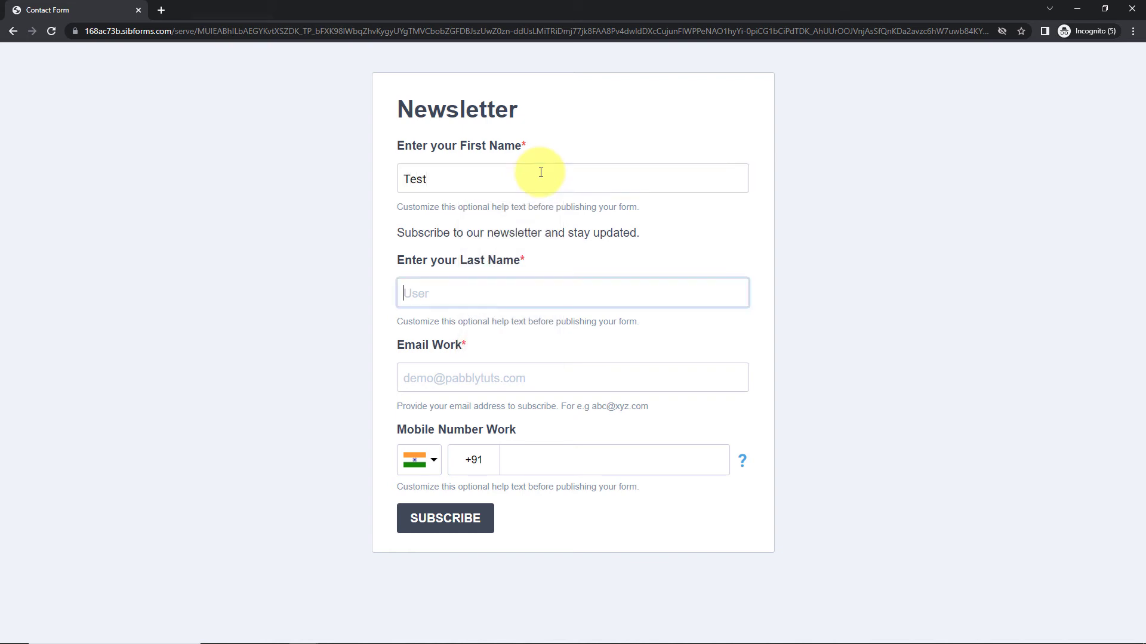
text(Dummy)
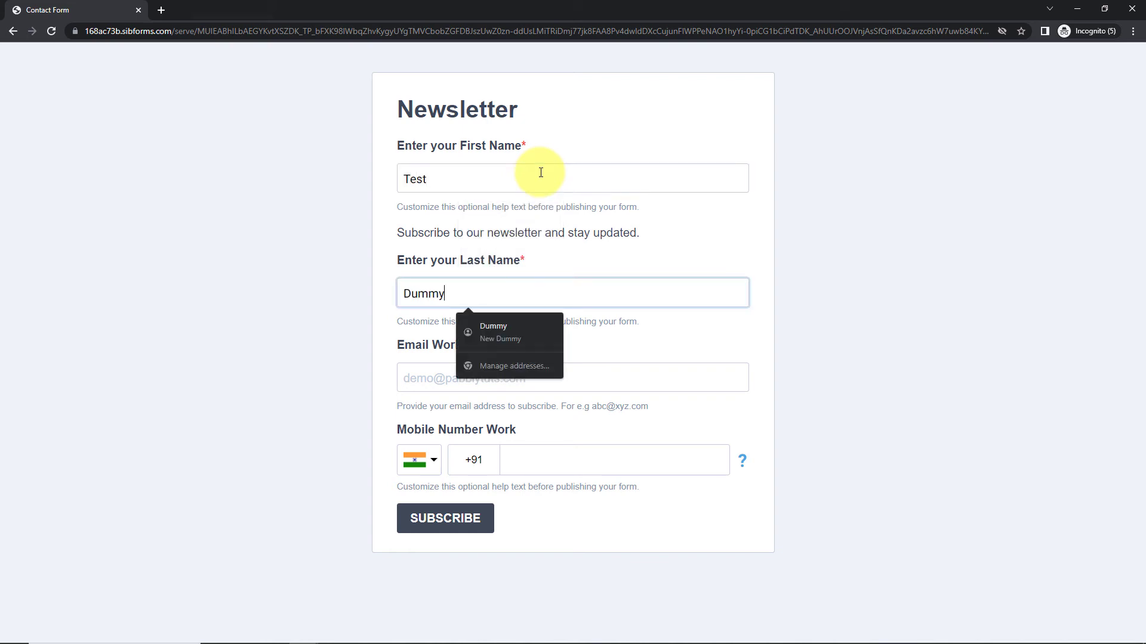
key(Tab)
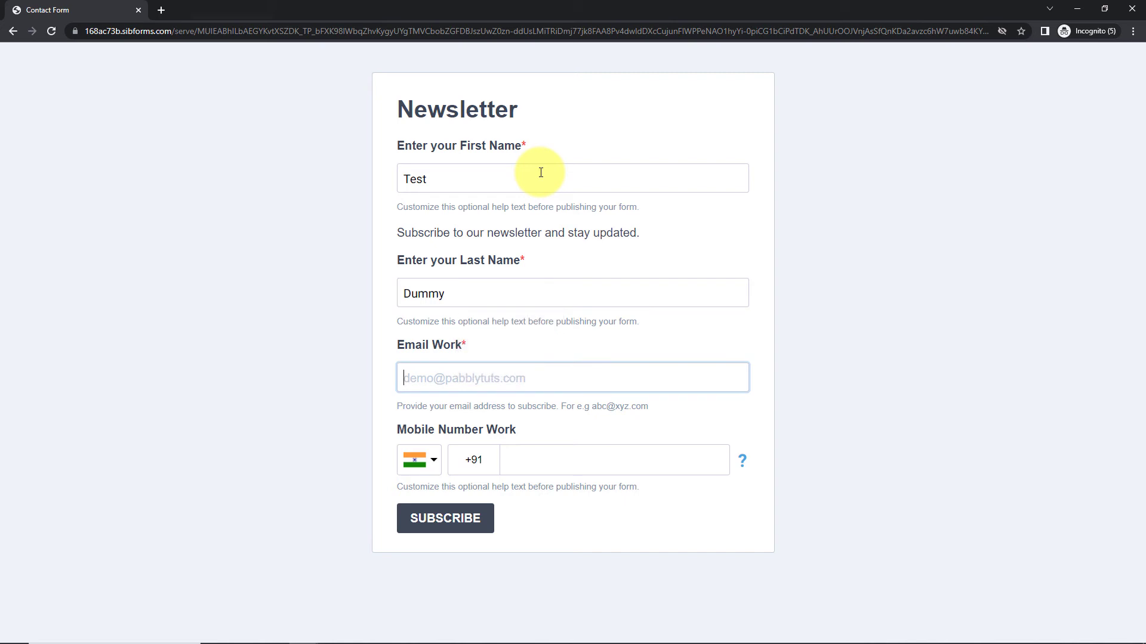
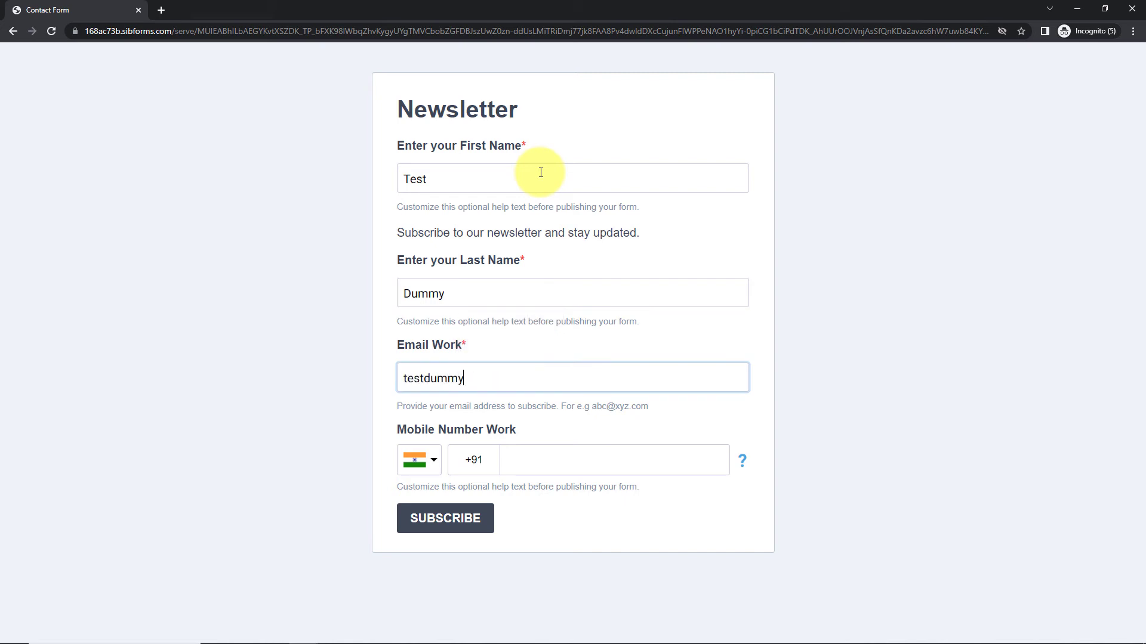
key(Tab)
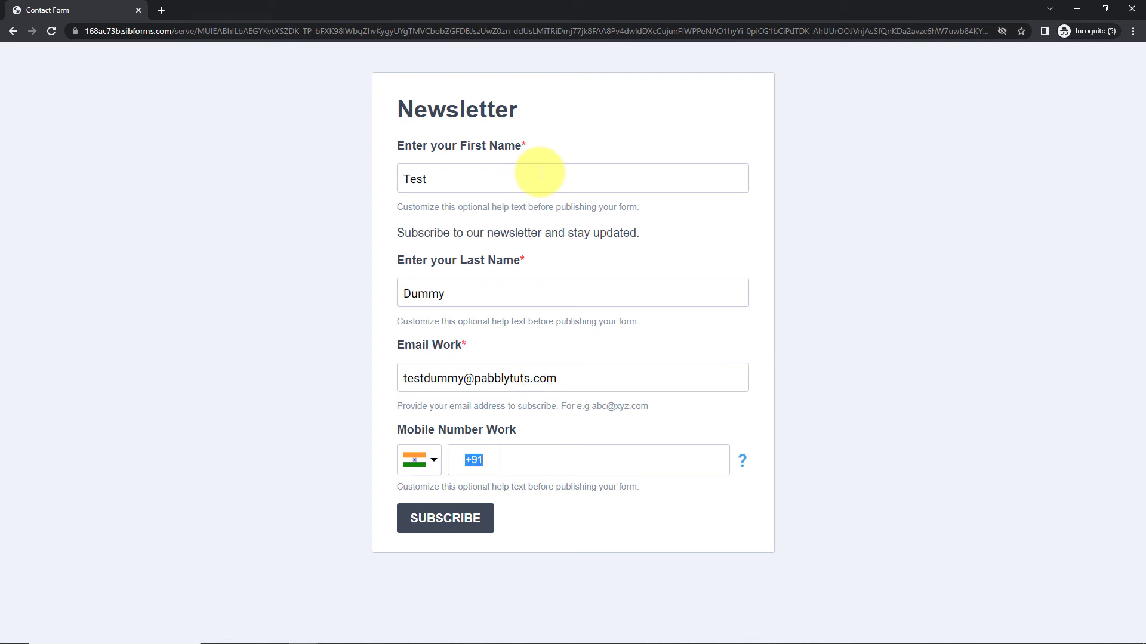
click(559, 454)
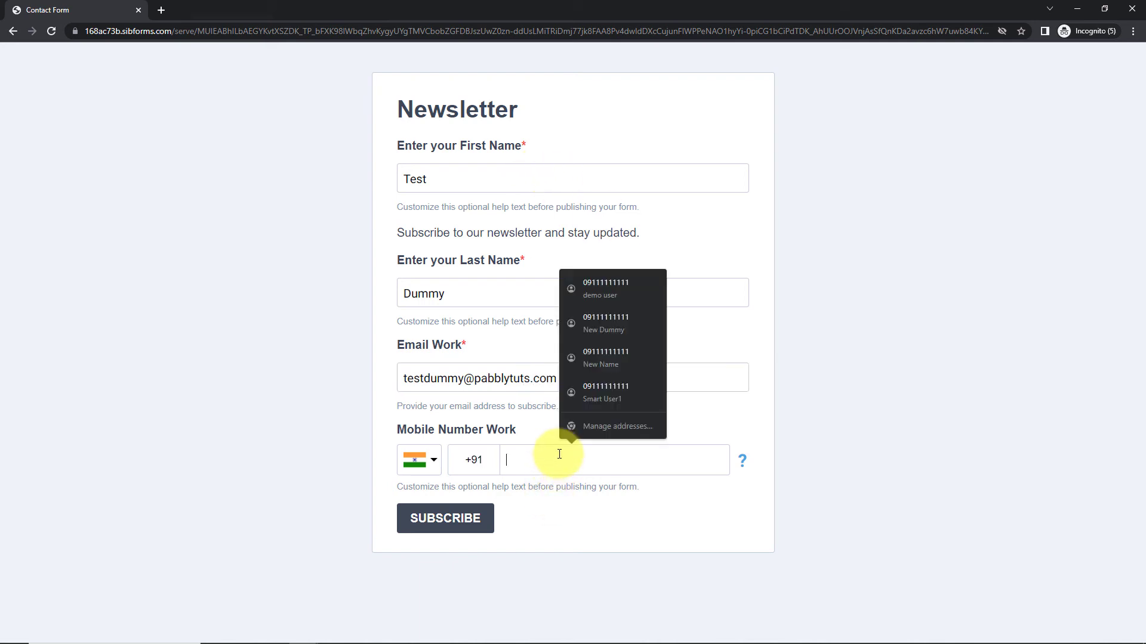
text(9111111198)
click(438, 518)
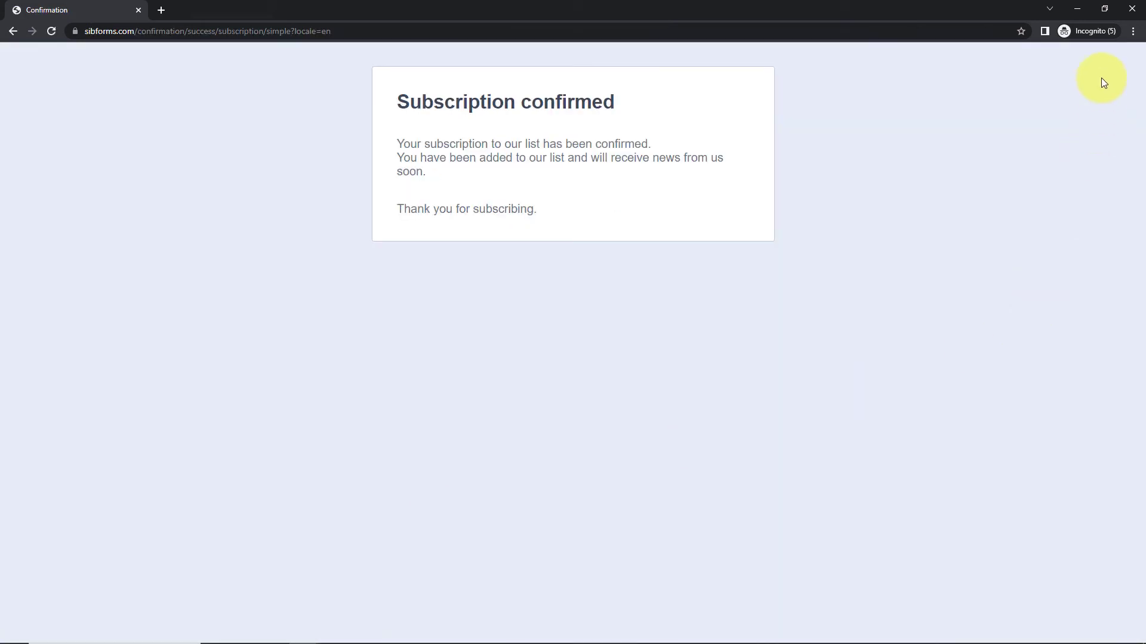
click(1078, 9)
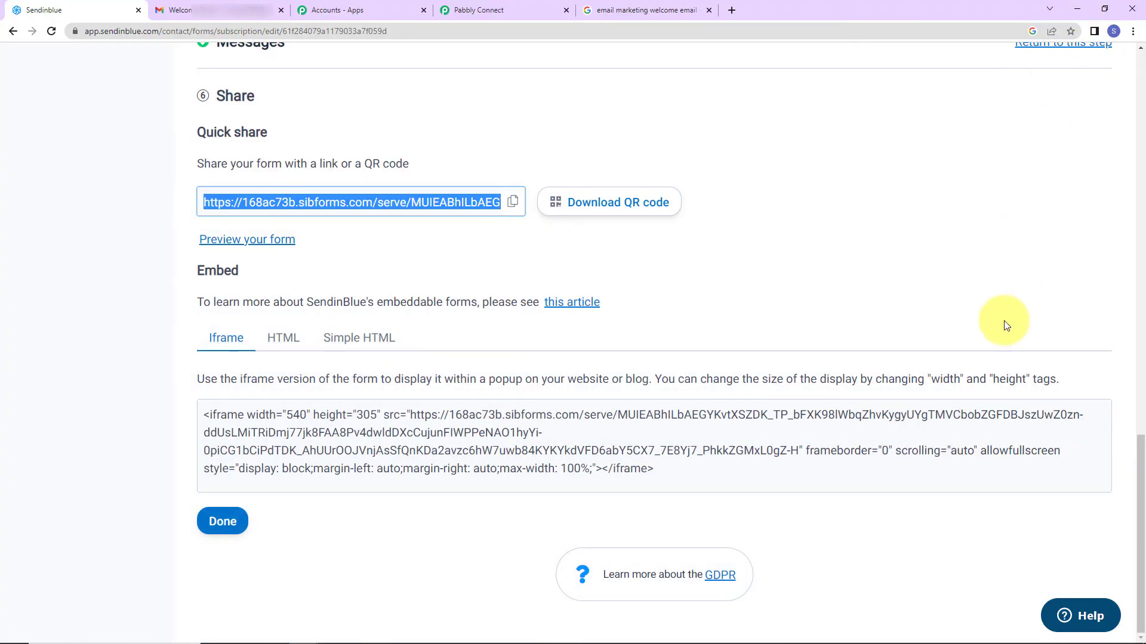
Open the new Welcome Email in Gmail and expand its trimmed content to view the full body
click(219, 7)
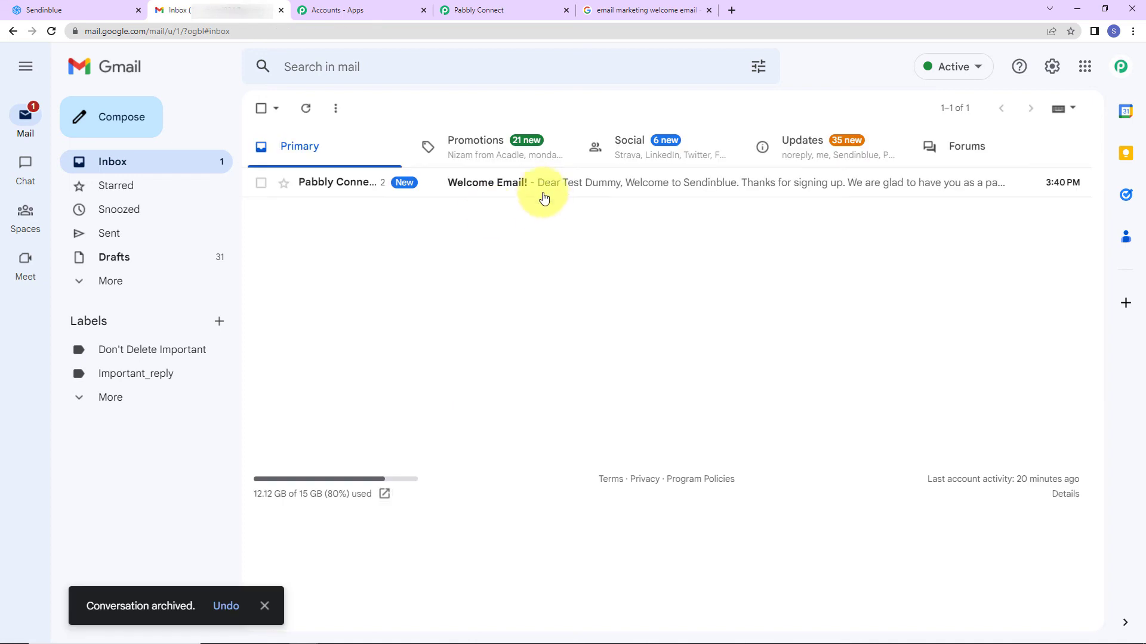
click(540, 192)
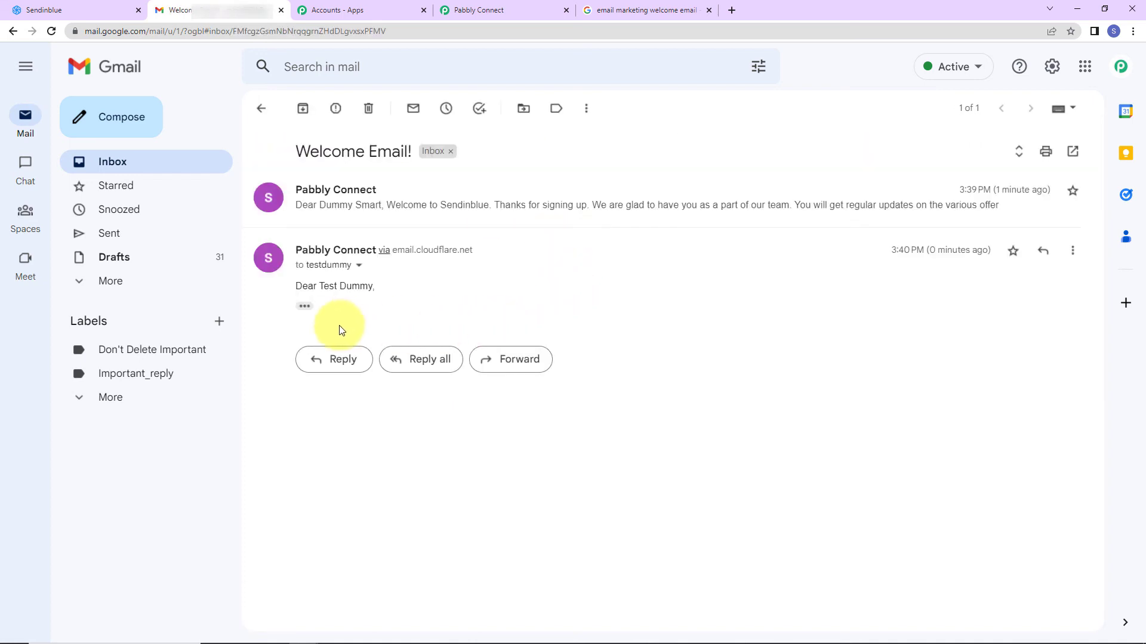
click(304, 307)
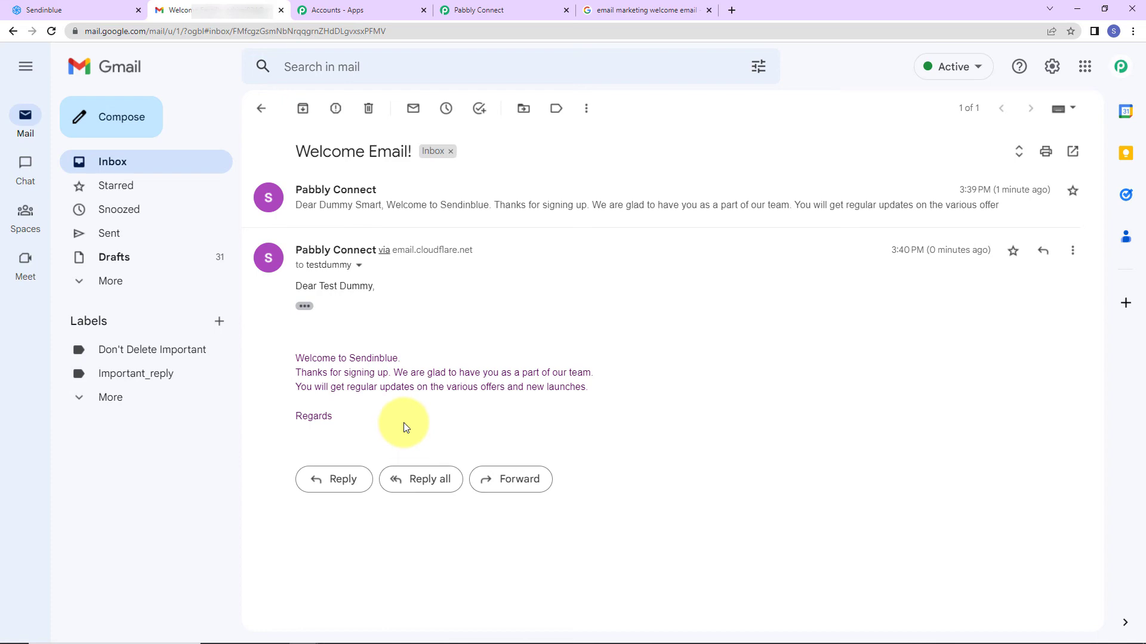
click(495, 10)
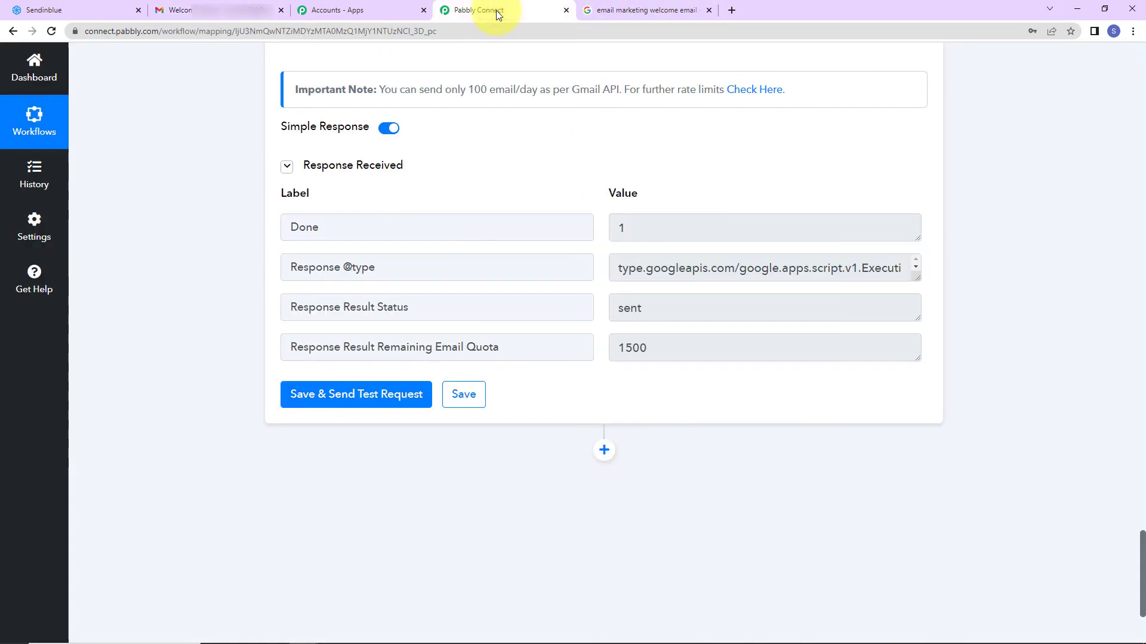
Collapse the Sendinblue trigger, Get a Contact Information and Gmail Send Email cards
drag(1143, 587, 1113, 71)
scroll(1130, 280, down, 2)
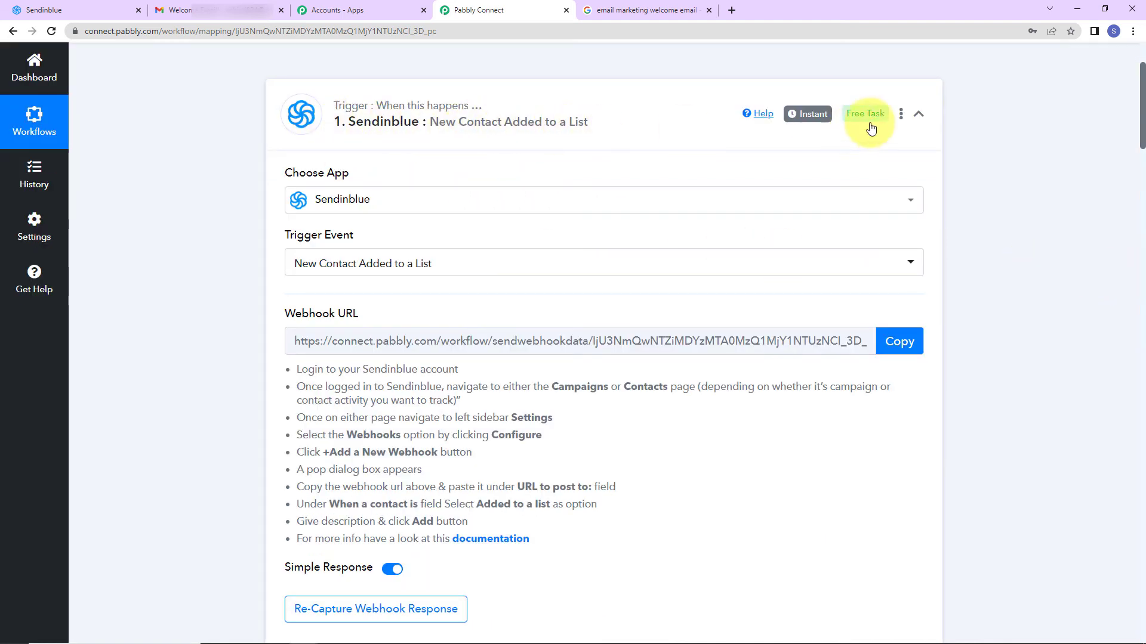
click(918, 113)
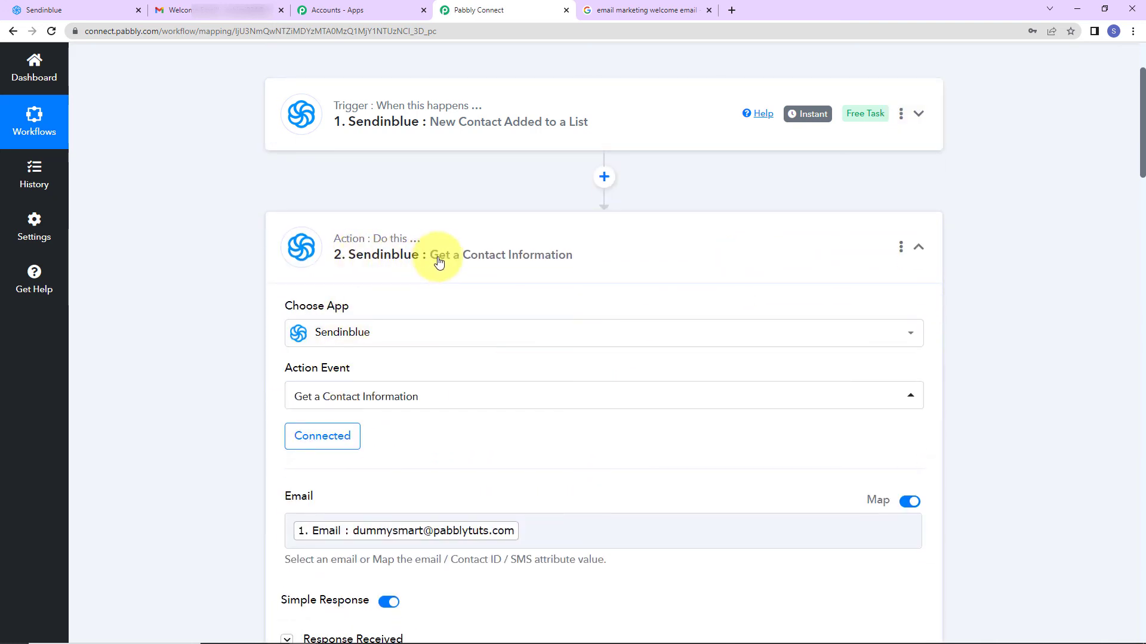
click(918, 250)
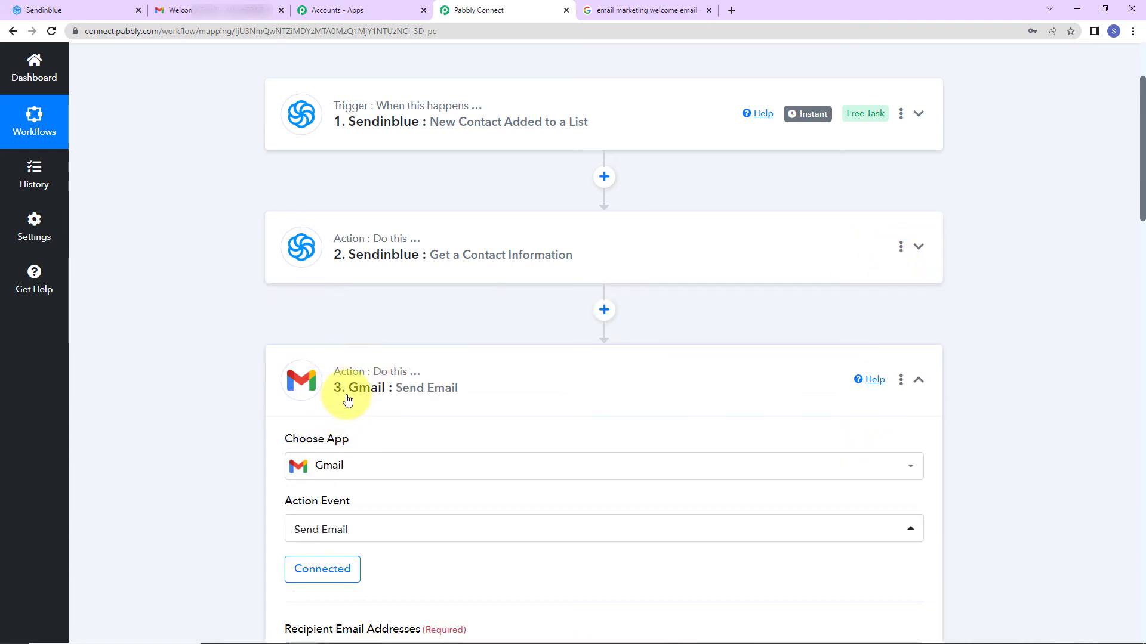
click(918, 383)
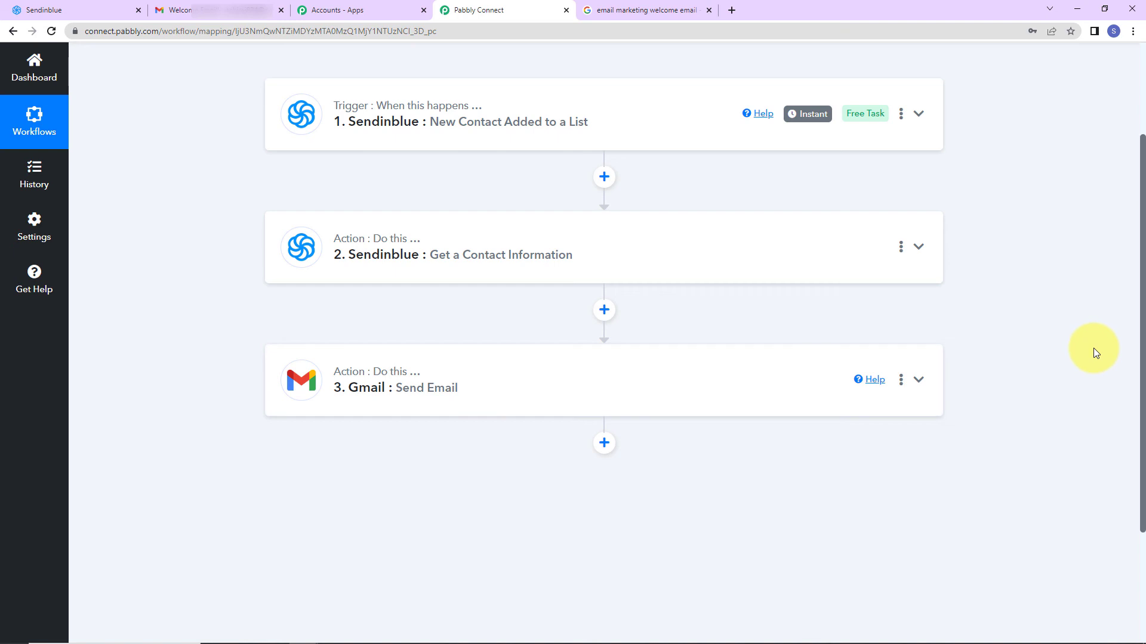